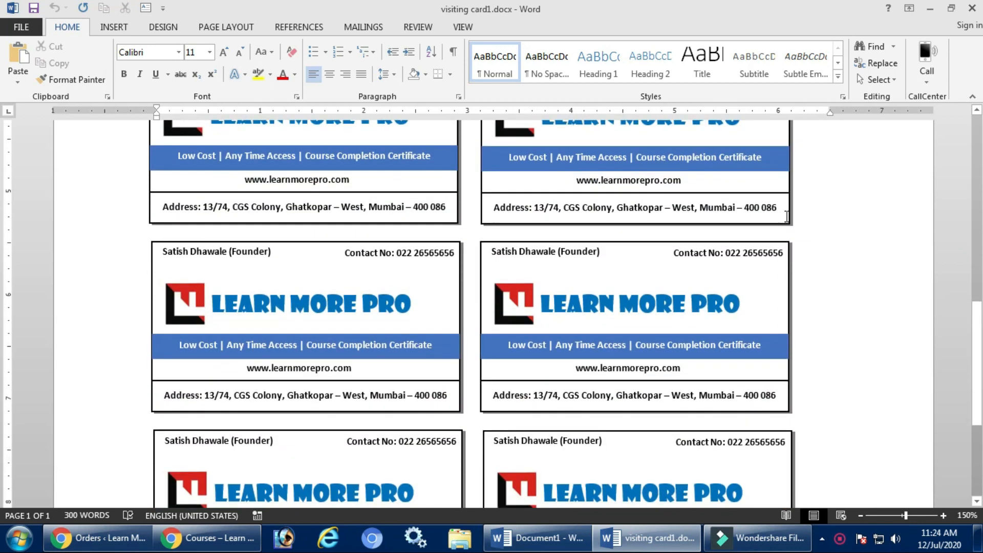
{"action": "scroll", "coordinate": [786, 216], "scroll_direction": "down", "scroll_amount": 3}
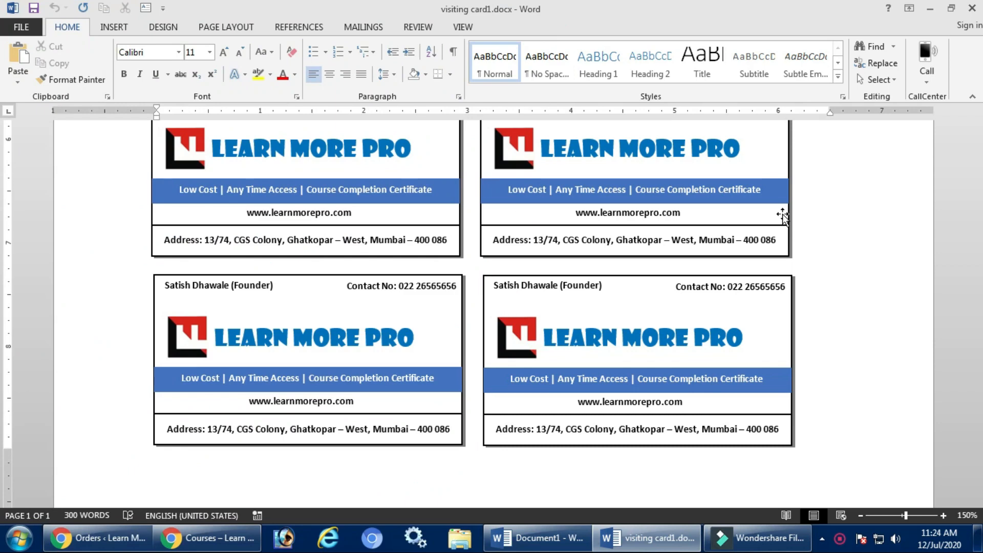
Scroll through the finished sample visiting cards, then create a new blank document, Document2.
{"action": "scroll", "coordinate": [723, 225], "scroll_direction": "up", "scroll_amount": 6}
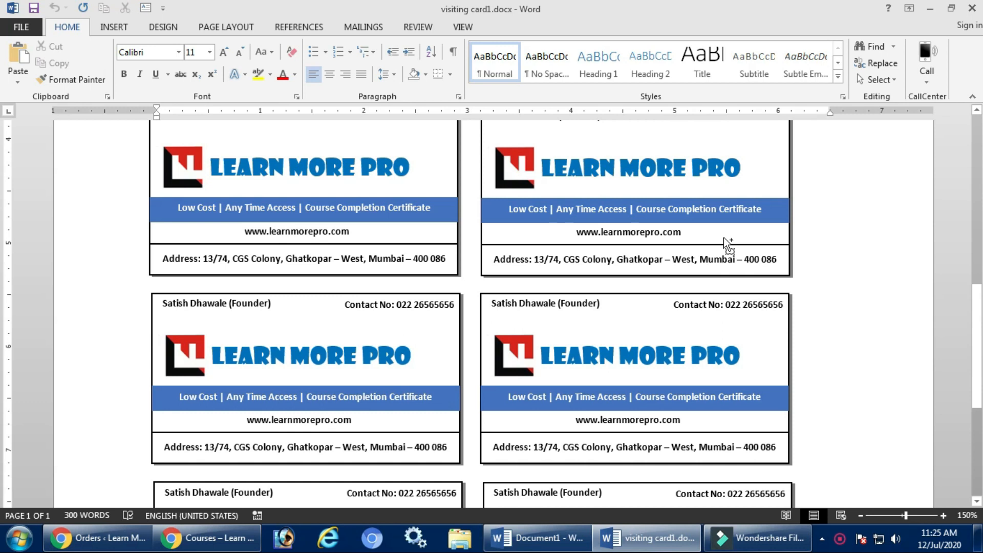
{"action": "key", "text": "ctrl+n"}
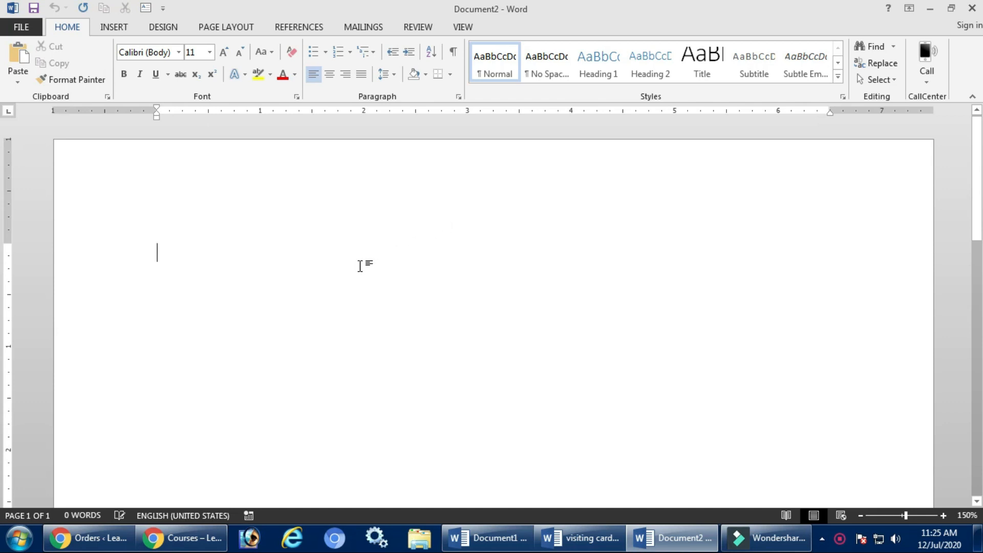
From the INSERT tab, open the Shapes gallery, first deleting the stray dashes typed by mistake.
{"action": "left_click", "coordinate": [110, 29]}
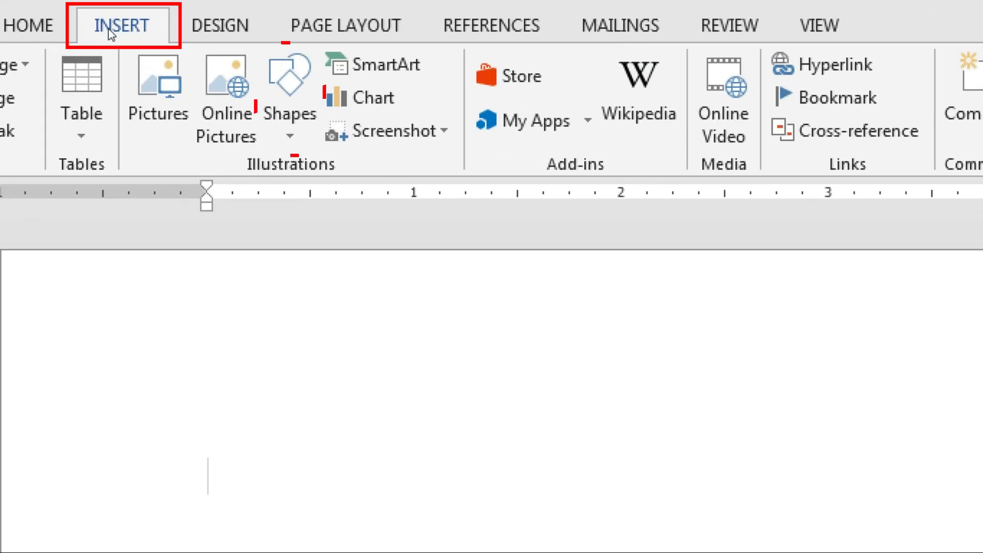
{"action": "type", "text": "-"}
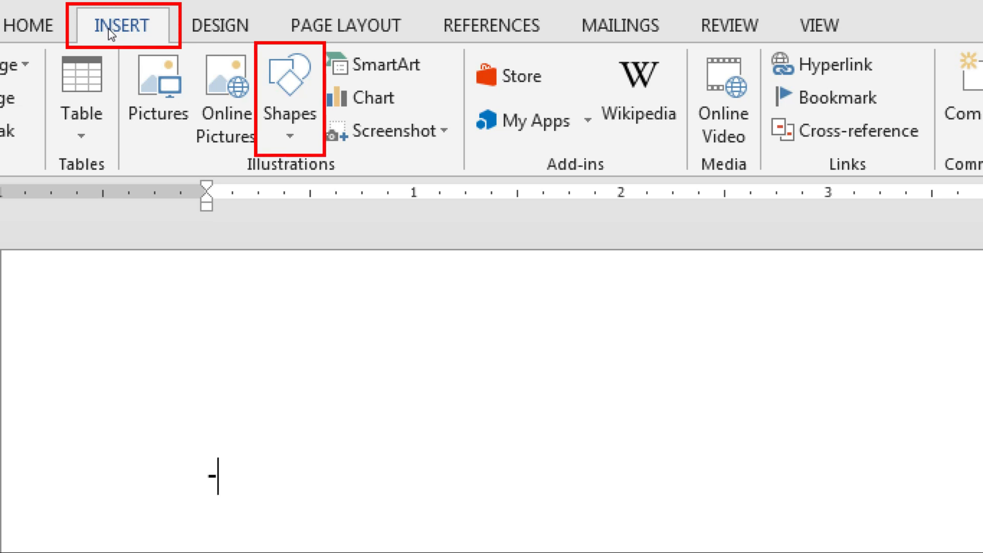
{"action": "type", "text": "-"}
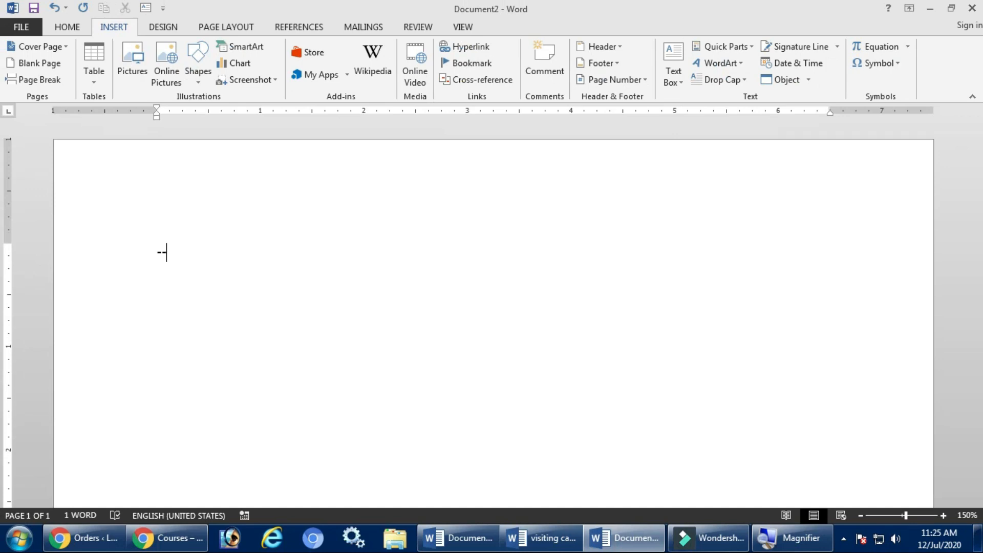
{"action": "key", "text": "BackSpace"}
{"action": "key", "text": "BackSpace"}
{"action": "left_click", "coordinate": [201, 85]}
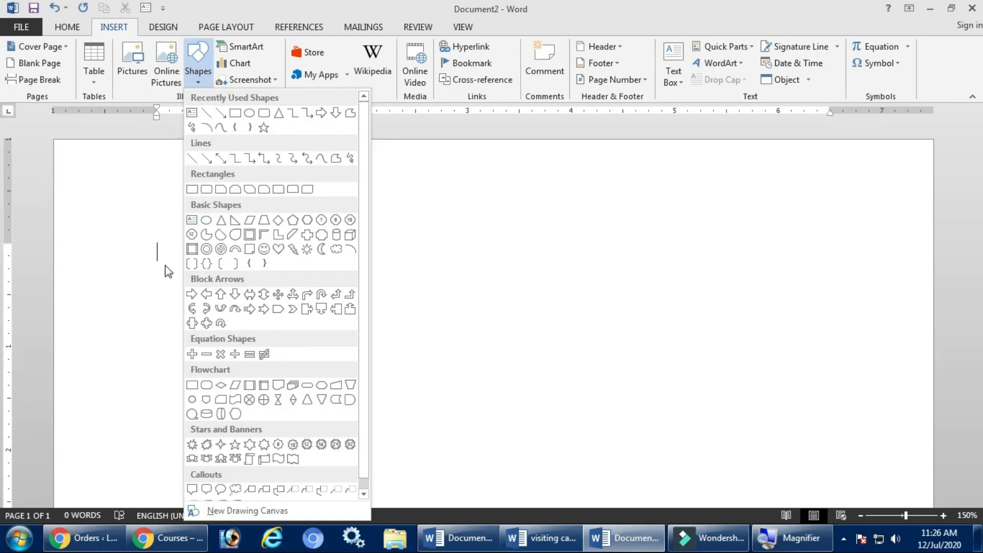
Draw a rectangle about 2.96" wide by 1.4" tall on the blank page.
{"action": "left_click", "coordinate": [192, 192]}
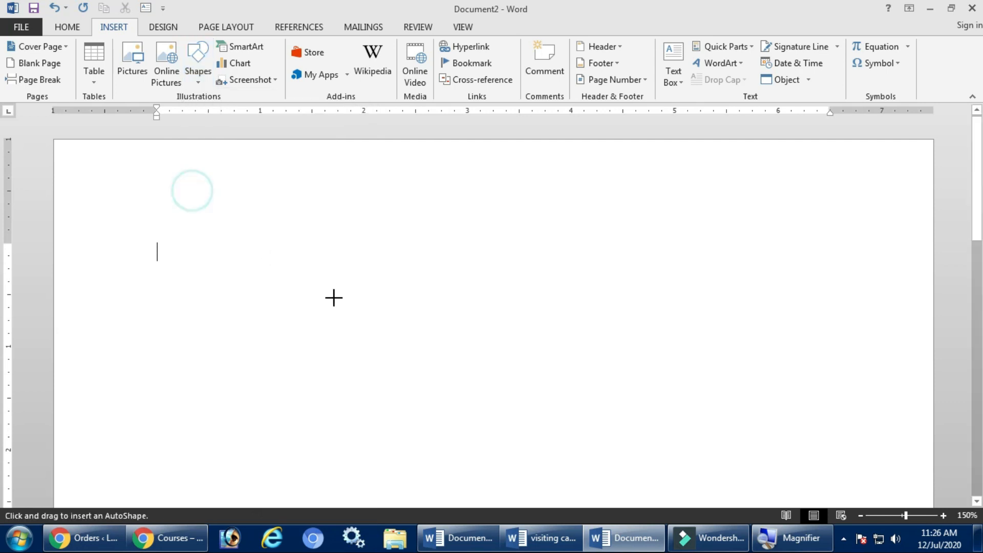
{"action": "mouse_move", "coordinate": [182, 243]}
{"action": "left_mouse_down"}
{"action": "mouse_move", "coordinate": [278, 308]}
{"action": "mouse_move", "coordinate": [511, 373]}
{"action": "mouse_move", "coordinate": [489, 389]}
{"action": "left_mouse_up"}
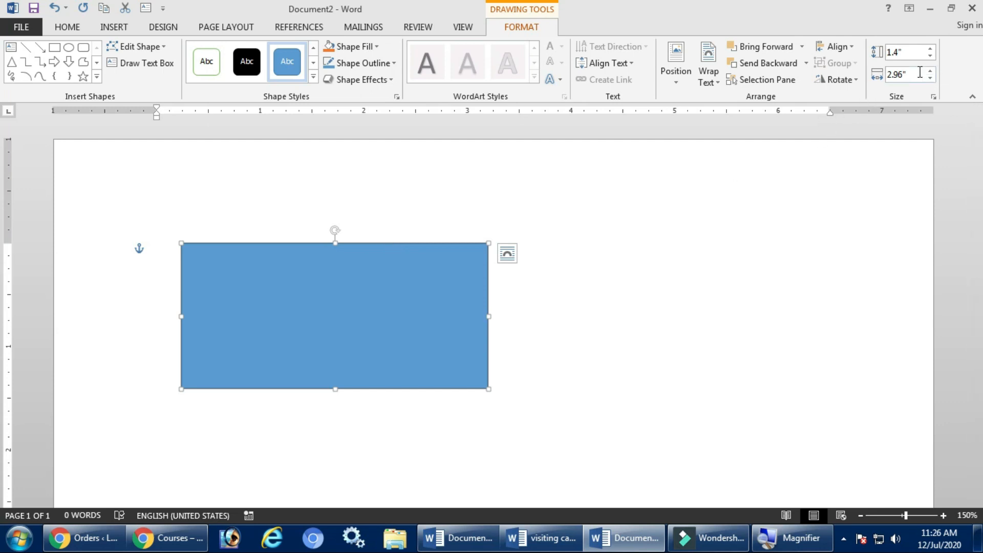
Resize the rectangle to 3.6" wide by 2.1" tall and nudge it up and left.
{"action": "left_click", "coordinate": [433, 287]}
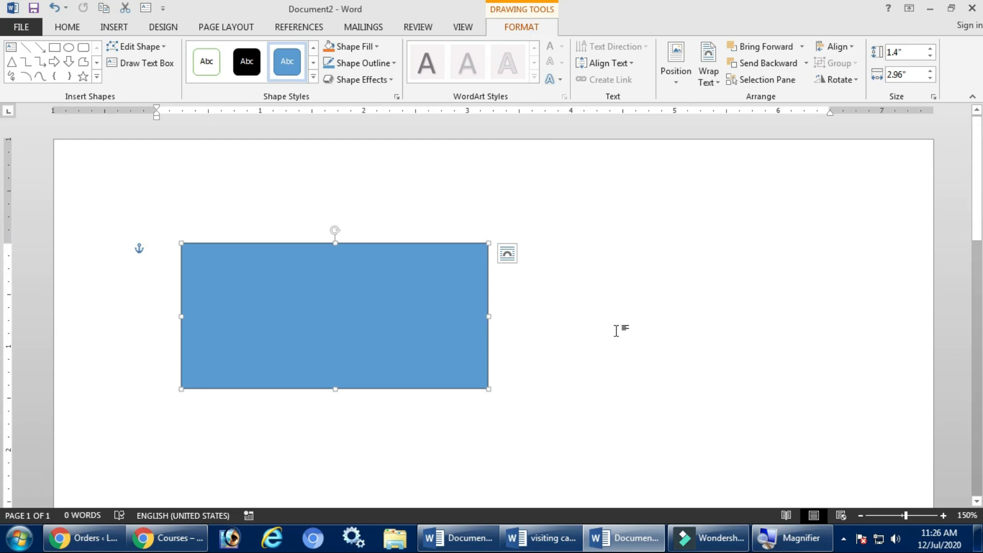
{"action": "left_click", "coordinate": [654, 334]}
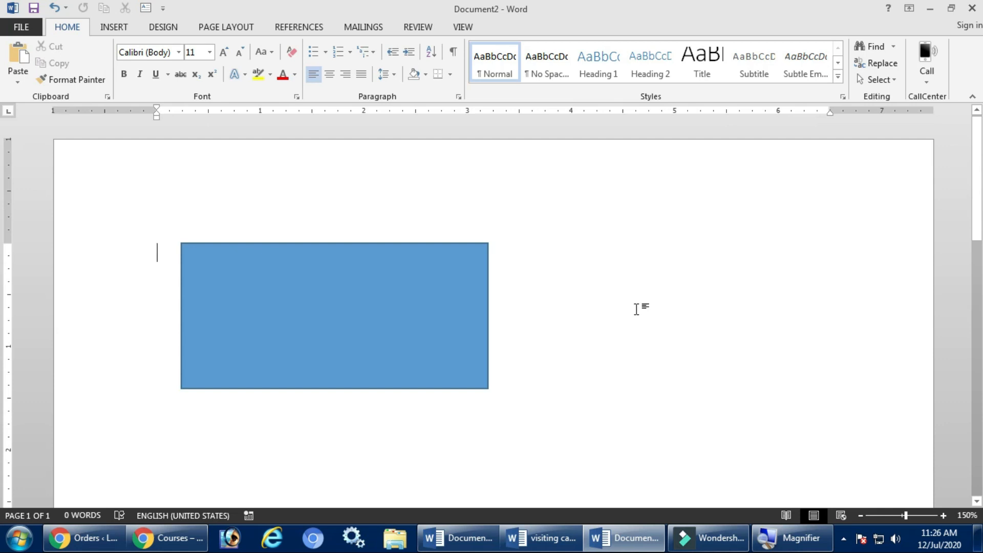
{"action": "left_click", "coordinate": [370, 303]}
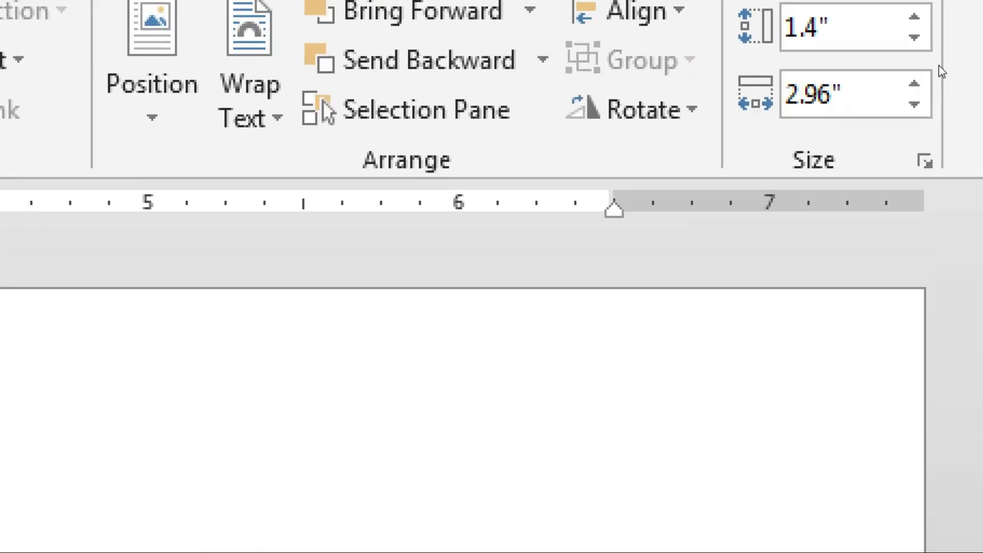
{"action": "left_click_drag", "start_coordinate": [908, 75], "coordinate": [886, 77]}
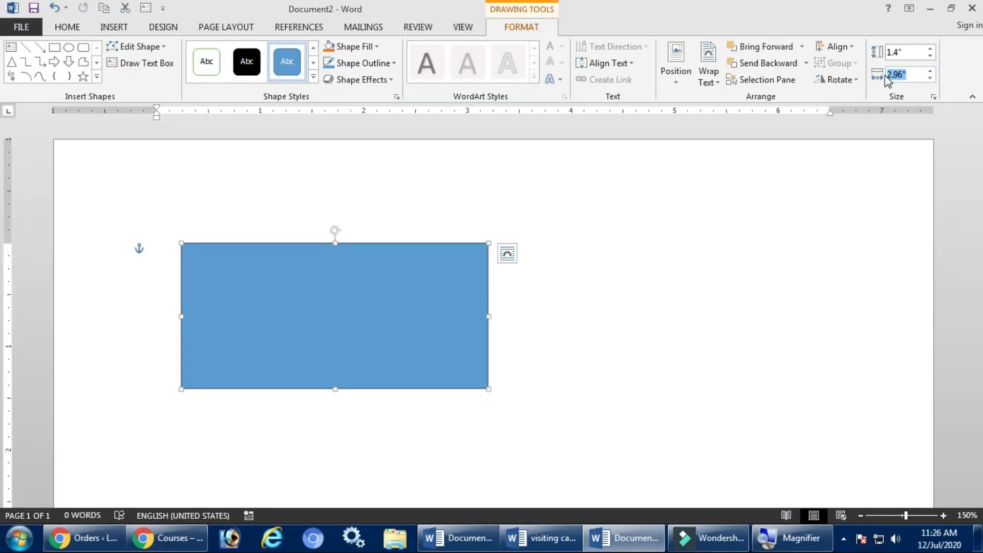
{"action": "type", "text": "3.6"}
{"action": "left_click_drag", "start_coordinate": [909, 53], "coordinate": [886, 52]}
{"action": "type", "text": "21."}
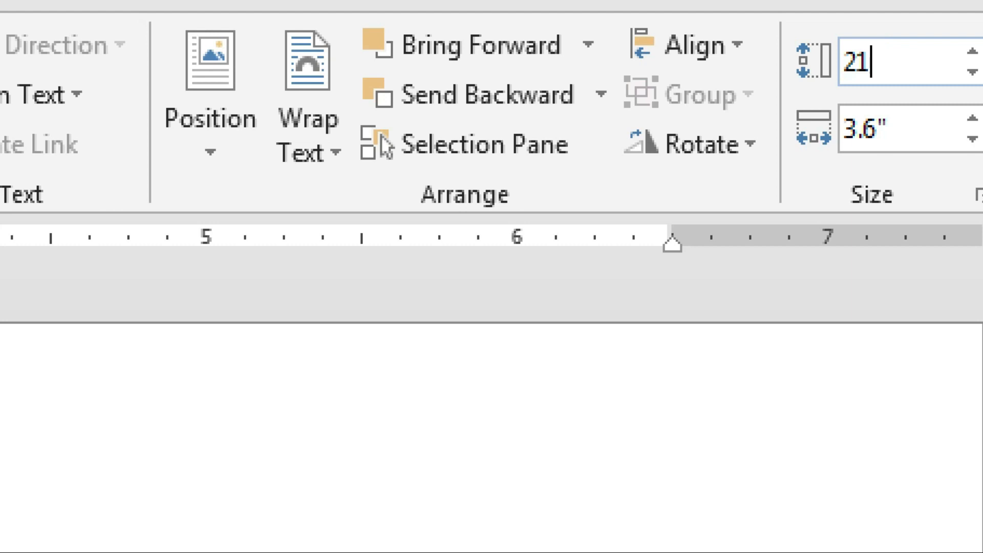
{"action": "key", "text": "BackSpace"}
{"action": "key", "text": "BackSpace"}
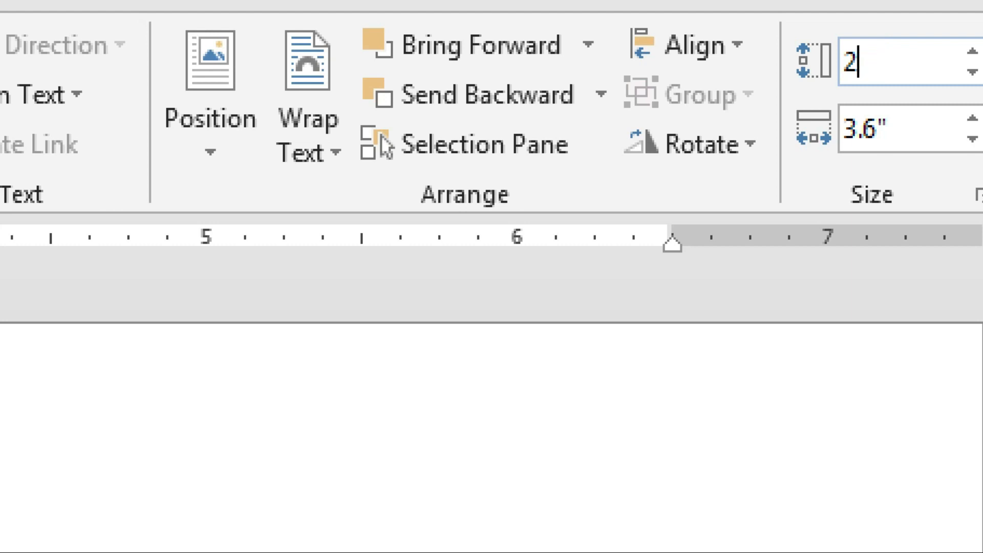
{"action": "type", "text": ".1"}
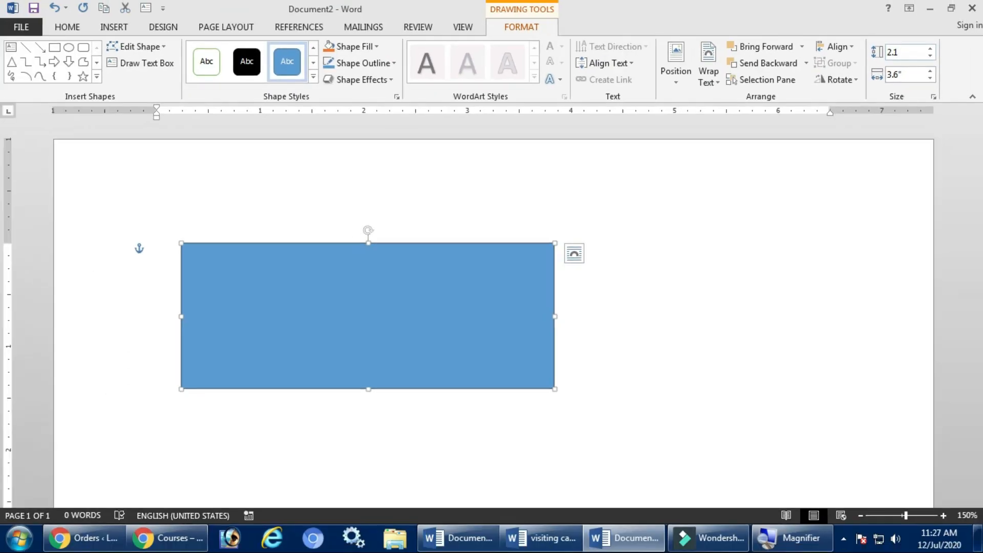
{"action": "key", "text": "Return"}
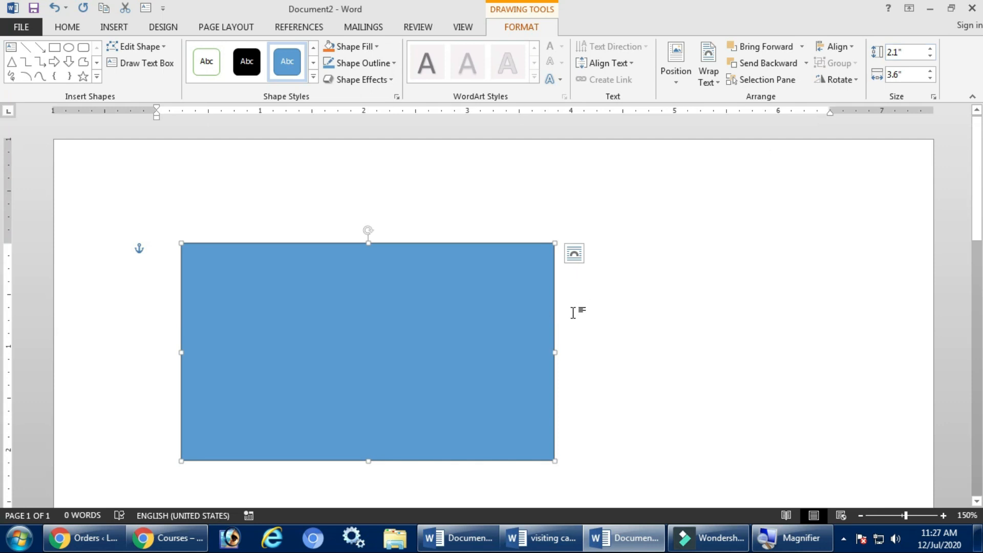
{"action": "left_click_drag", "start_coordinate": [509, 332], "coordinate": [493, 325]}
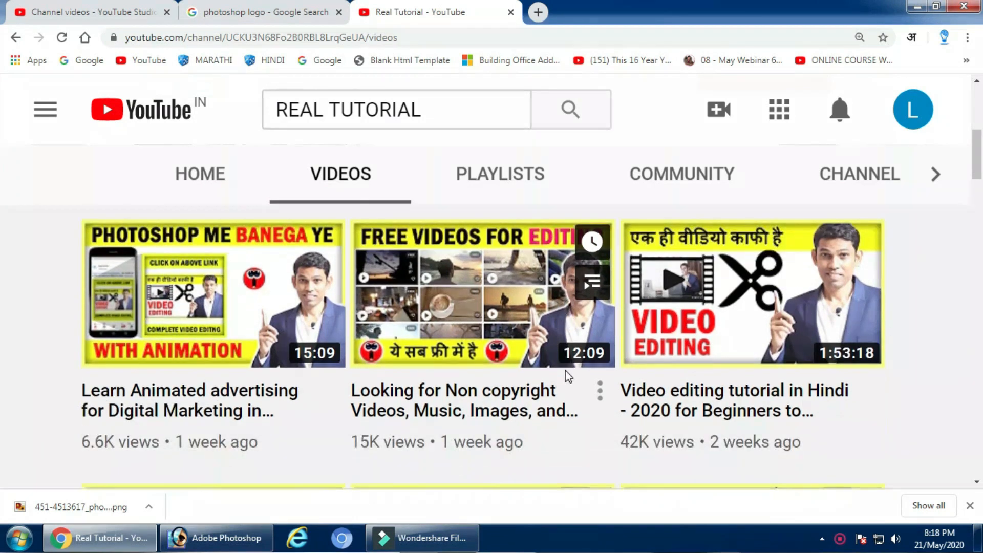
{"action": "scroll", "coordinate": [566, 373], "scroll_direction": "down", "scroll_amount": 4}
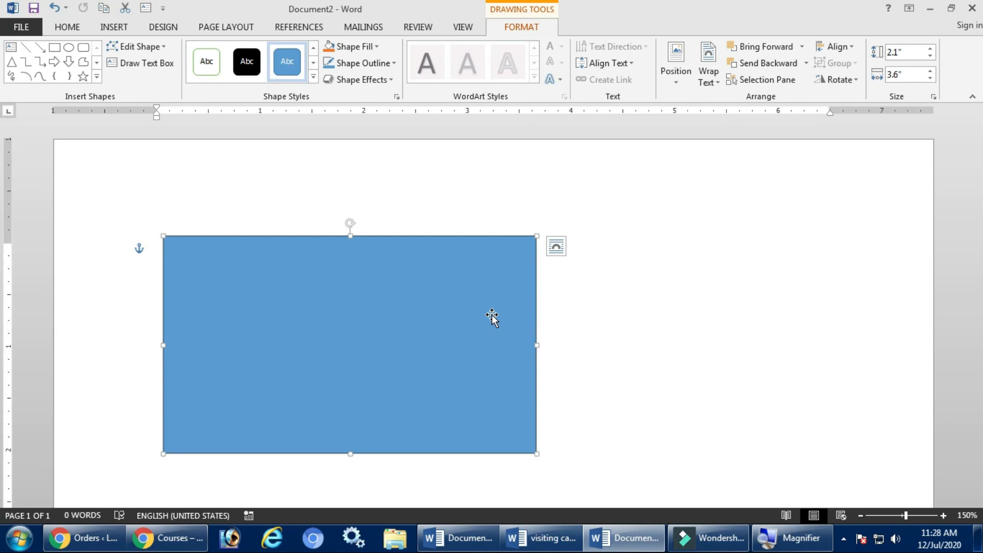
Drag the card rectangle further left on the page and bring up its Shape Fill colours.
{"action": "left_click_drag", "start_coordinate": [492, 318], "coordinate": [436, 353]}
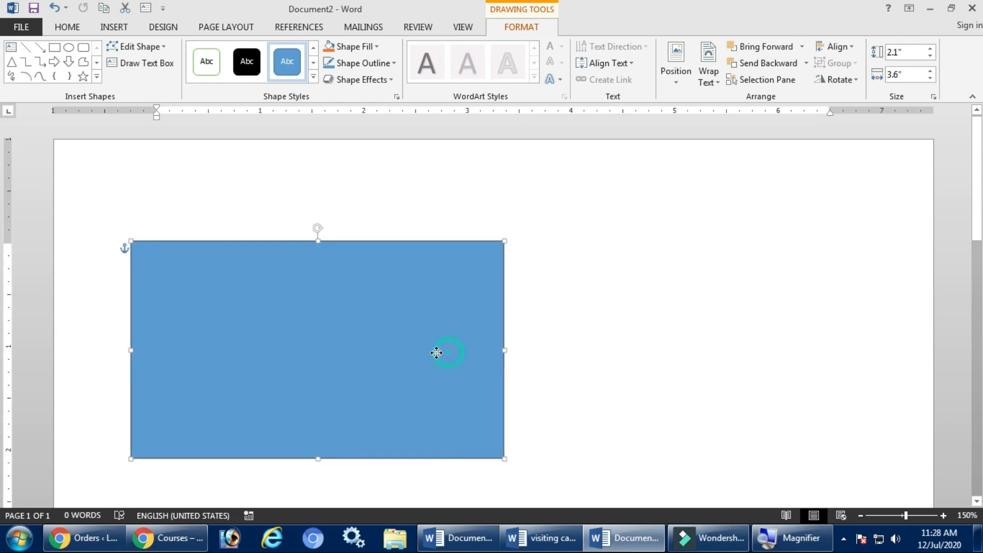
{"action": "left_click_drag", "start_coordinate": [494, 373], "coordinate": [487, 375]}
{"action": "scroll", "coordinate": [435, 359], "scroll_direction": "down", "scroll_amount": 1}
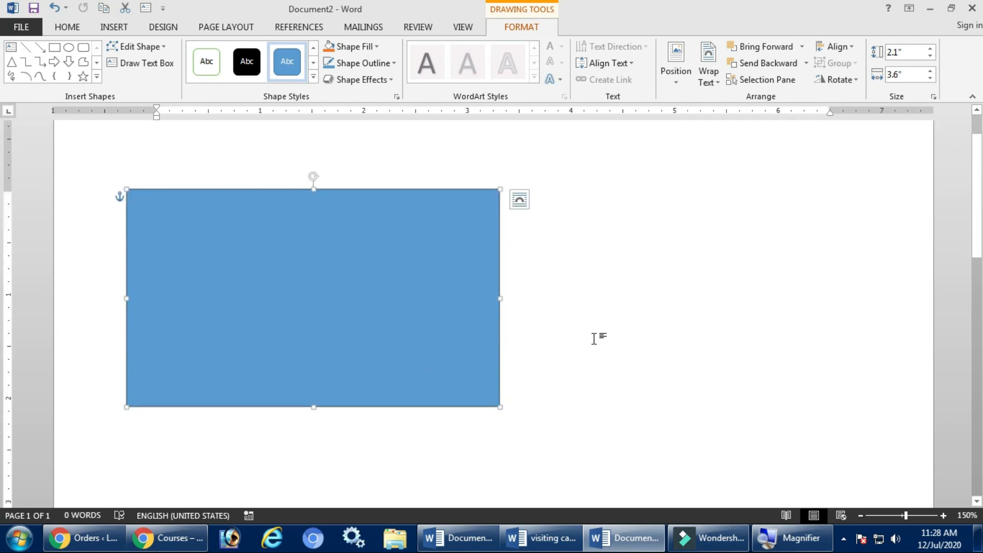
{"action": "left_click", "coordinate": [356, 46]}
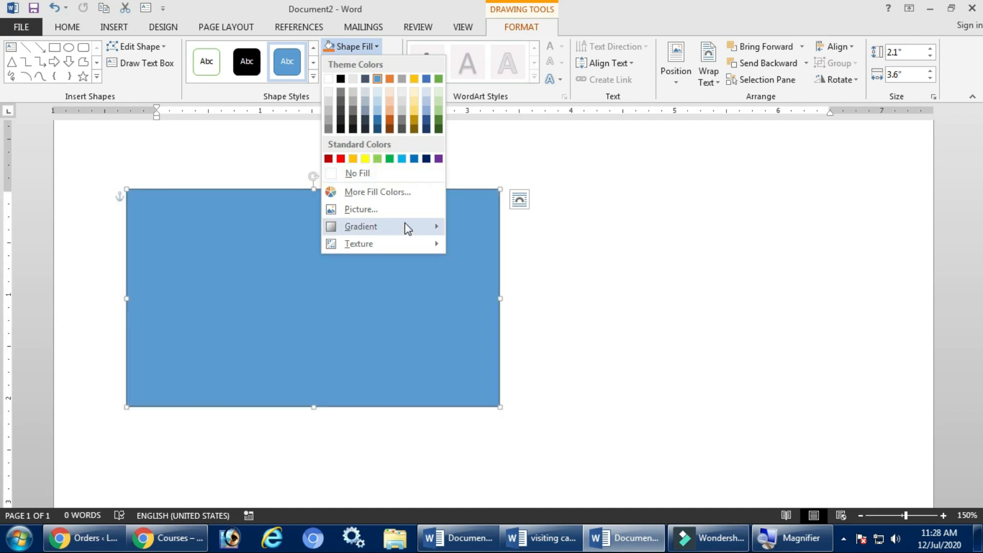
Set the rectangle to No Fill so only its outline remains.
{"action": "mouse_move", "coordinate": [399, 244]}
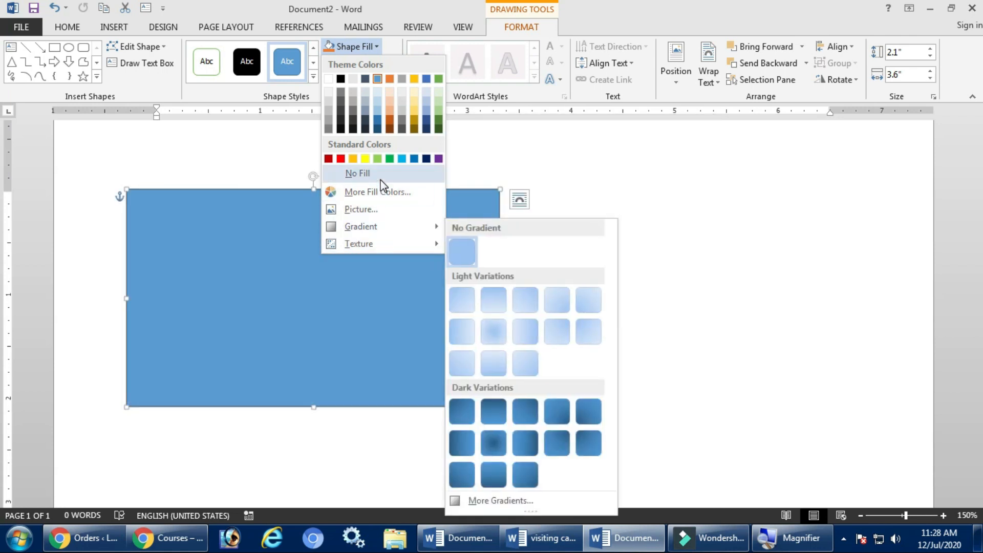
{"action": "left_click", "coordinate": [381, 174]}
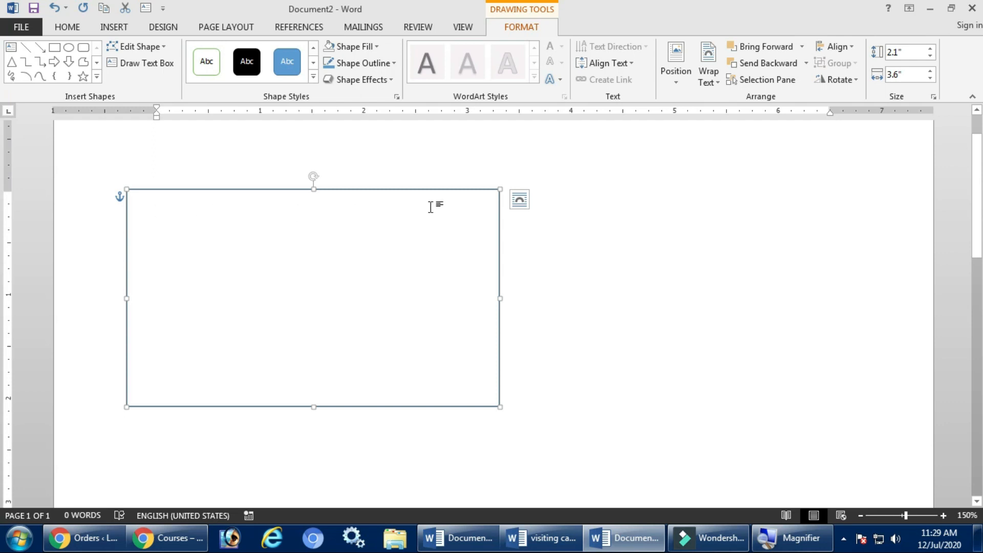
{"action": "left_click", "coordinate": [116, 28]}
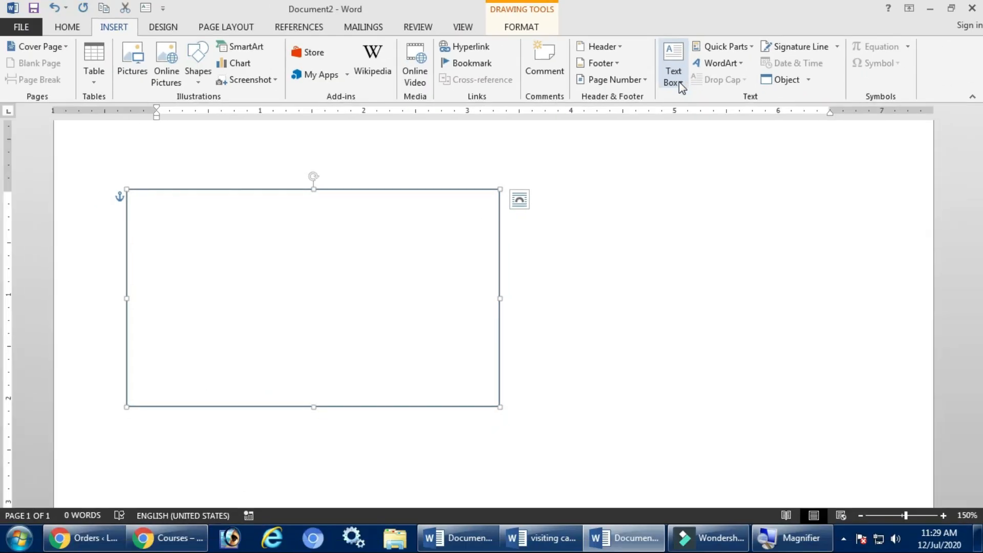
Draw a thin 3.47"-wide text box across the top of the card outline.
{"action": "left_click", "coordinate": [680, 83]}
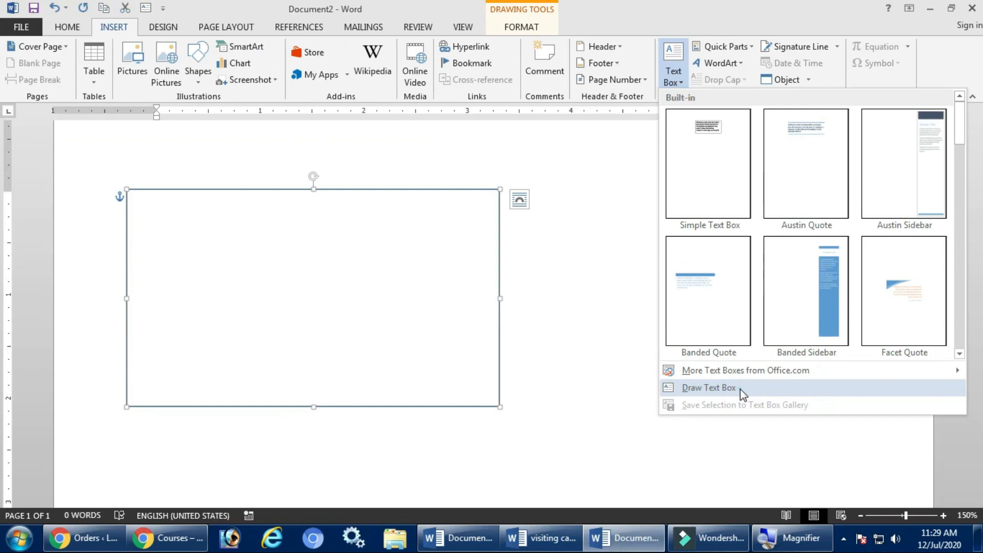
{"action": "left_click", "coordinate": [742, 390]}
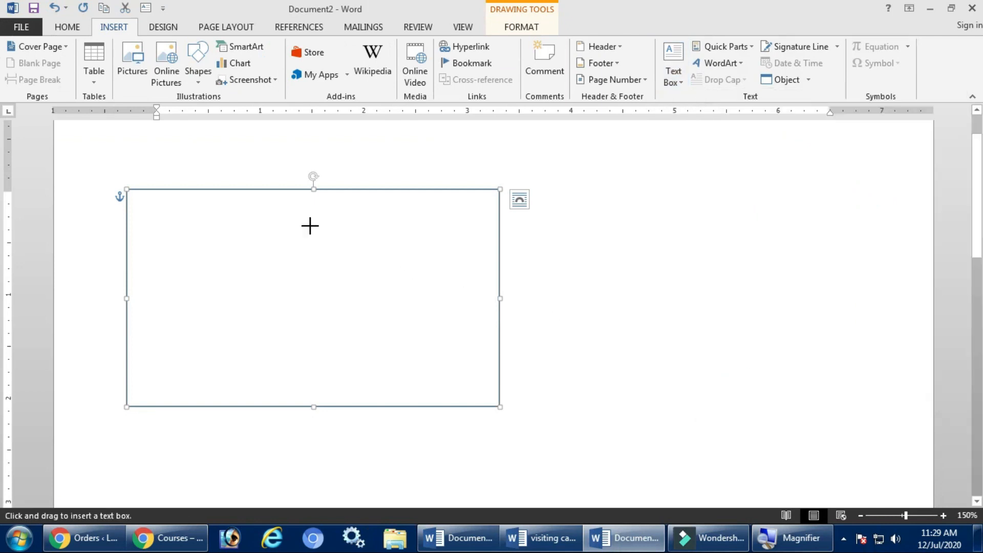
{"action": "mouse_move", "coordinate": [134, 195]}
{"action": "left_mouse_down"}
{"action": "mouse_move", "coordinate": [241, 222]}
{"action": "mouse_move", "coordinate": [492, 218]}
{"action": "left_mouse_up"}
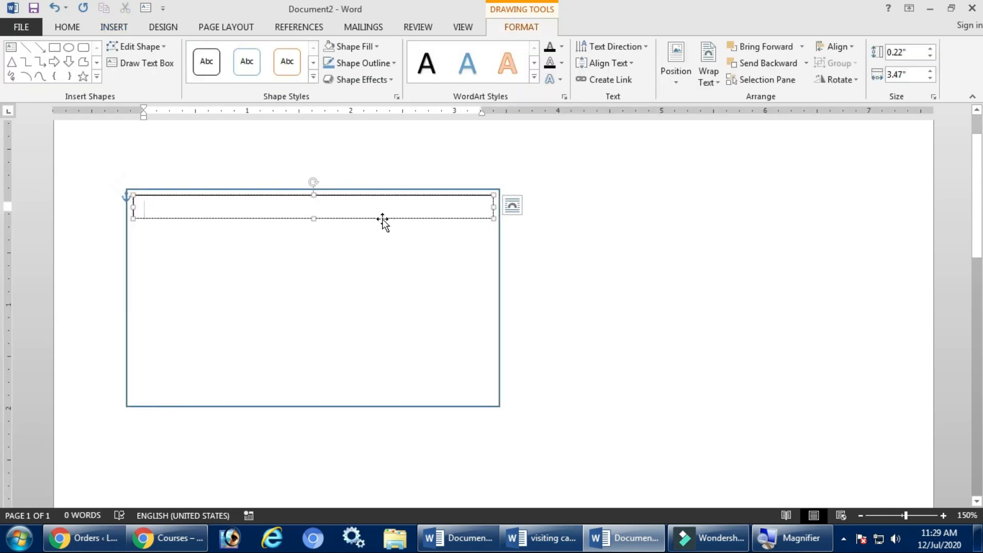
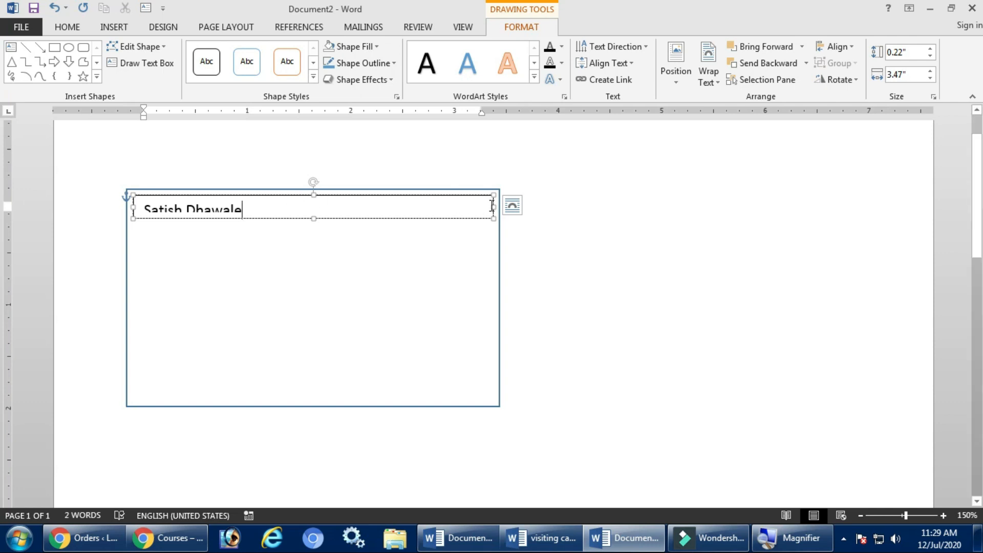
Type the person's name in the text box and narrow the box to about 1.33".
{"action": "left_click_drag", "start_coordinate": [493, 207], "coordinate": [419, 207]}
{"action": "left_click_drag", "start_coordinate": [354, 206], "coordinate": [271, 216]}
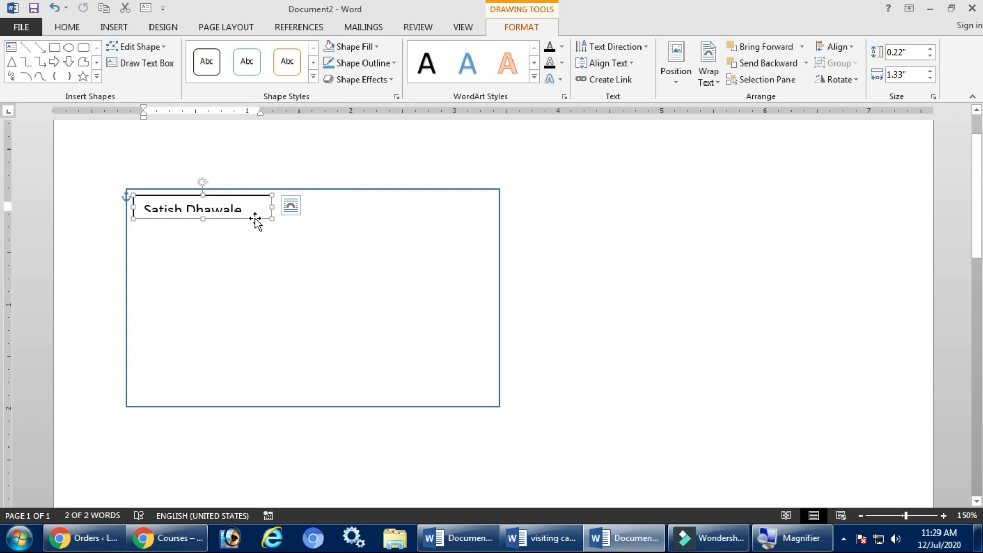
Set the name's font size to 9 pt using Shrink and Grow Font.
{"action": "left_click", "coordinate": [70, 29]}
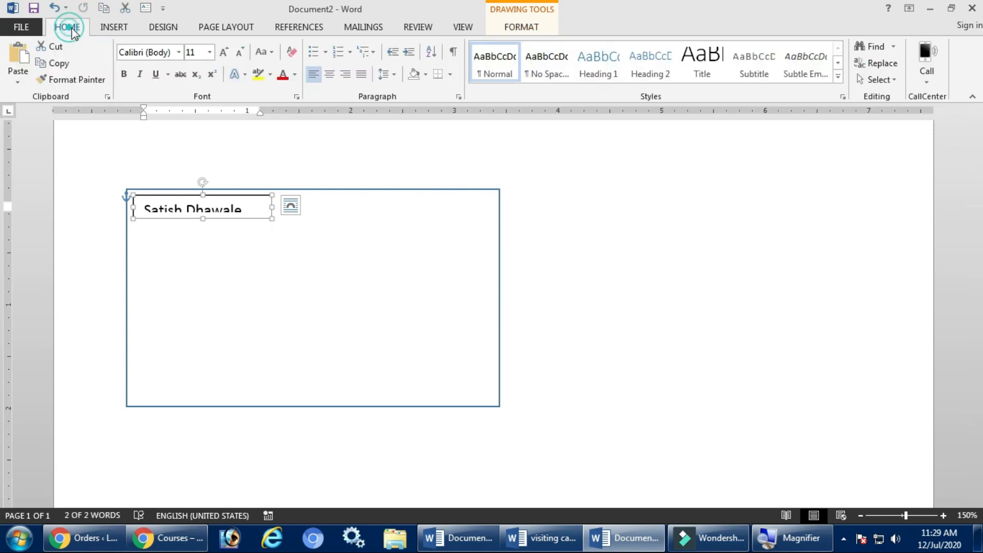
{"action": "left_click", "coordinate": [241, 52]}
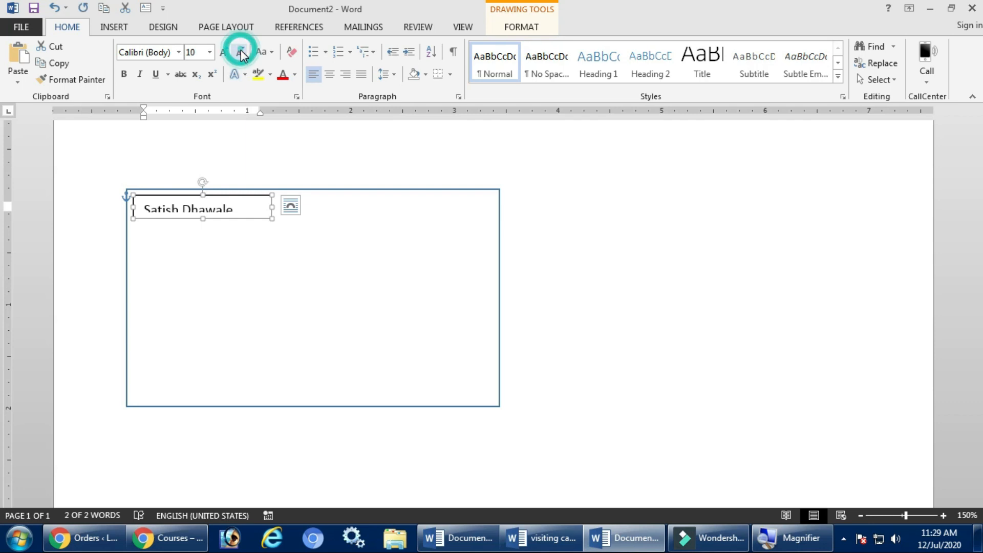
{"action": "left_click", "coordinate": [241, 52]}
{"action": "left_click", "coordinate": [241, 52]}
{"action": "left_click", "coordinate": [224, 52]}
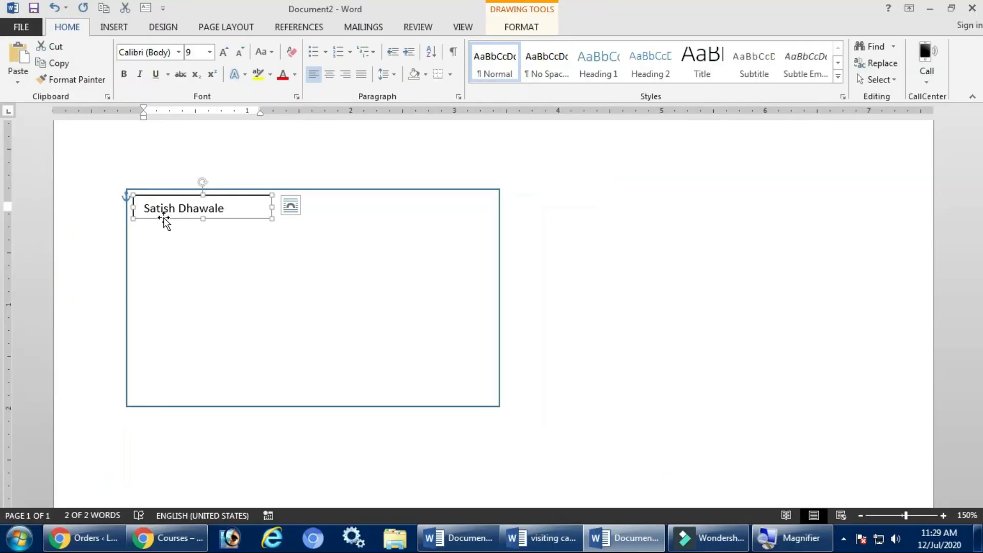
In Format Shape's Layout & Properties text box settings, change the name box's top margin to 0".
{"action": "right_click", "coordinate": [163, 221]}
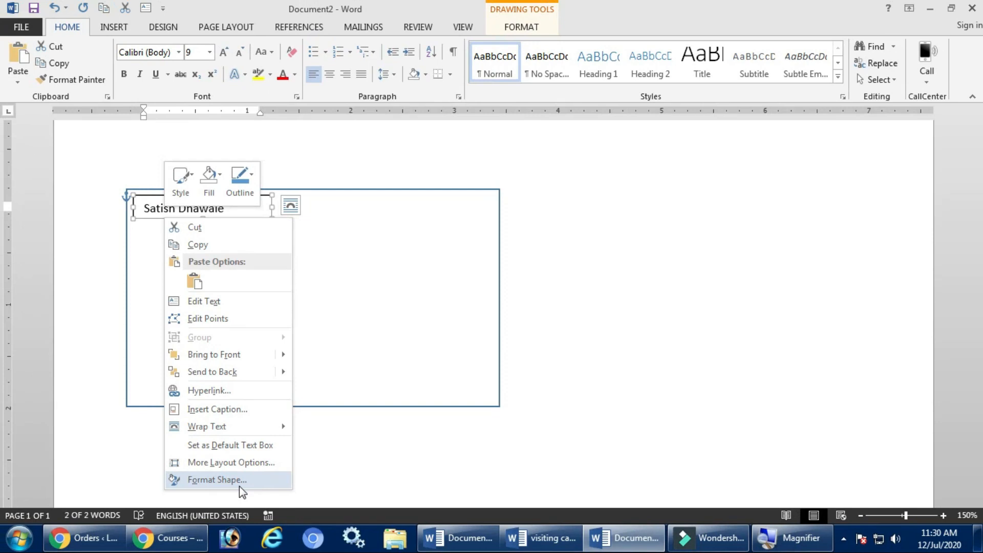
{"action": "left_click", "coordinate": [239, 487]}
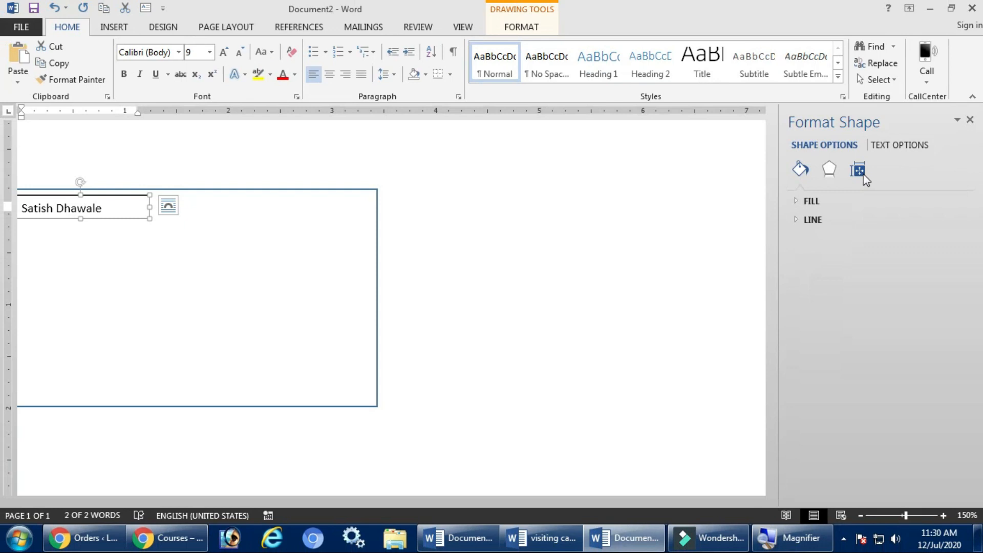
{"action": "left_click", "coordinate": [862, 176]}
{"action": "left_click", "coordinate": [825, 202]}
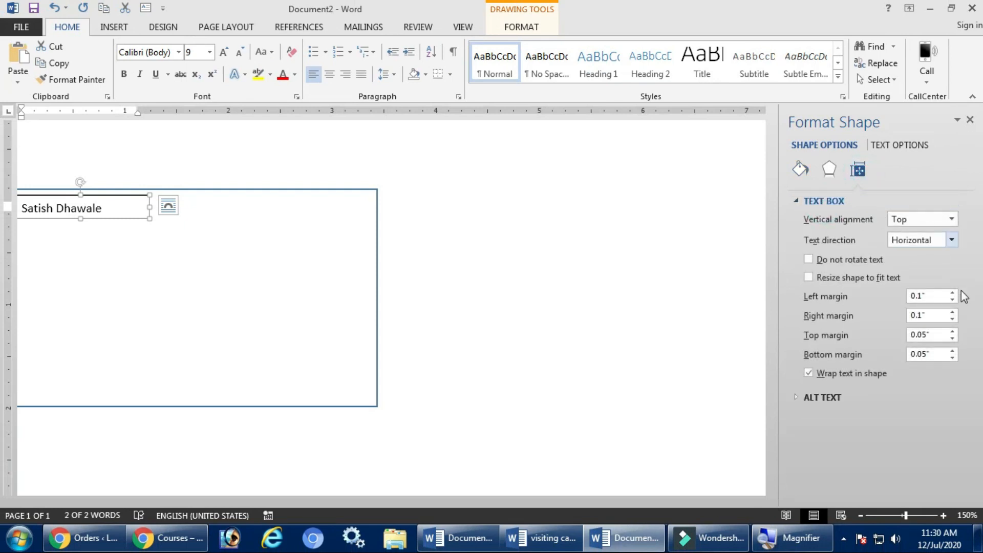
{"action": "left_click", "coordinate": [946, 337]}
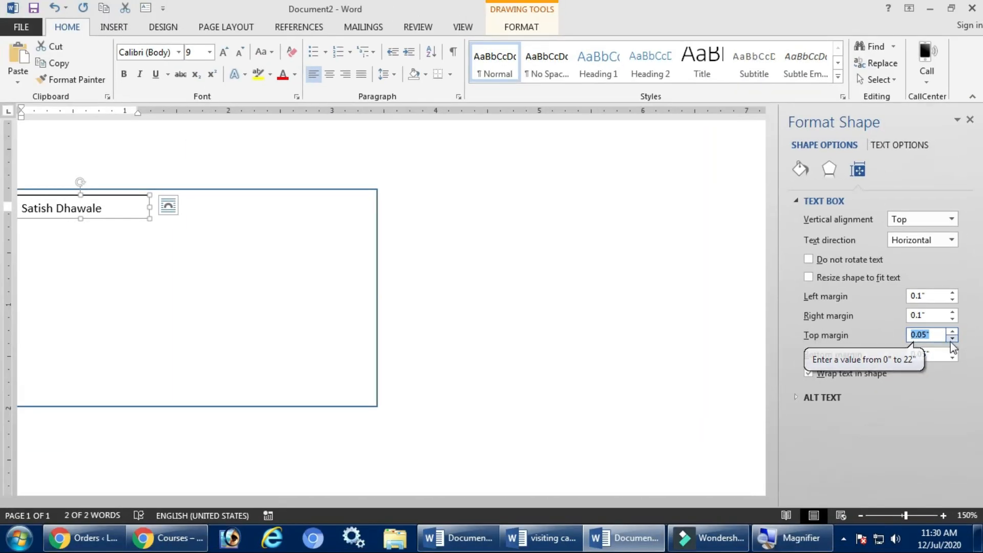
{"action": "left_click", "coordinate": [953, 331]}
{"action": "left_click", "coordinate": [954, 332]}
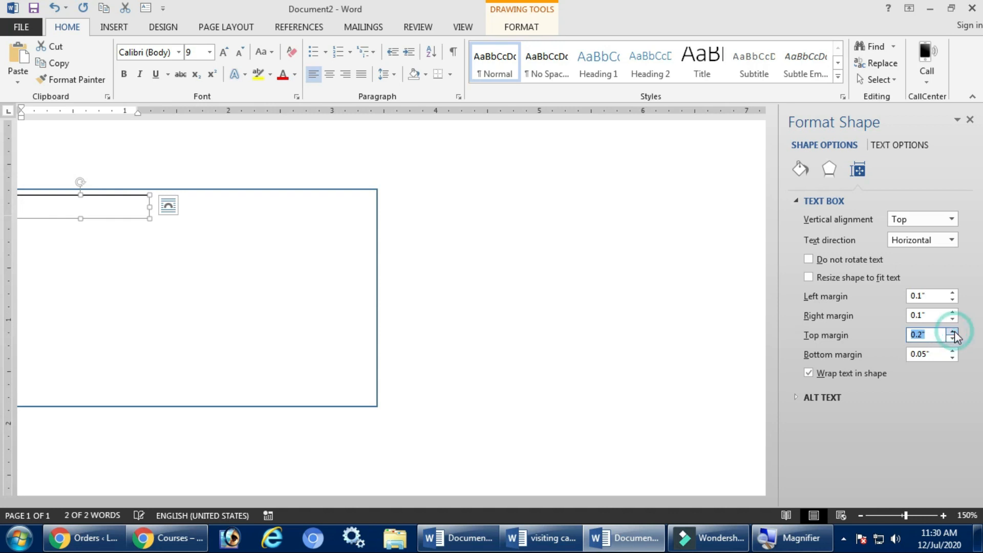
{"action": "left_click", "coordinate": [955, 338]}
{"action": "left_click", "coordinate": [955, 338]}
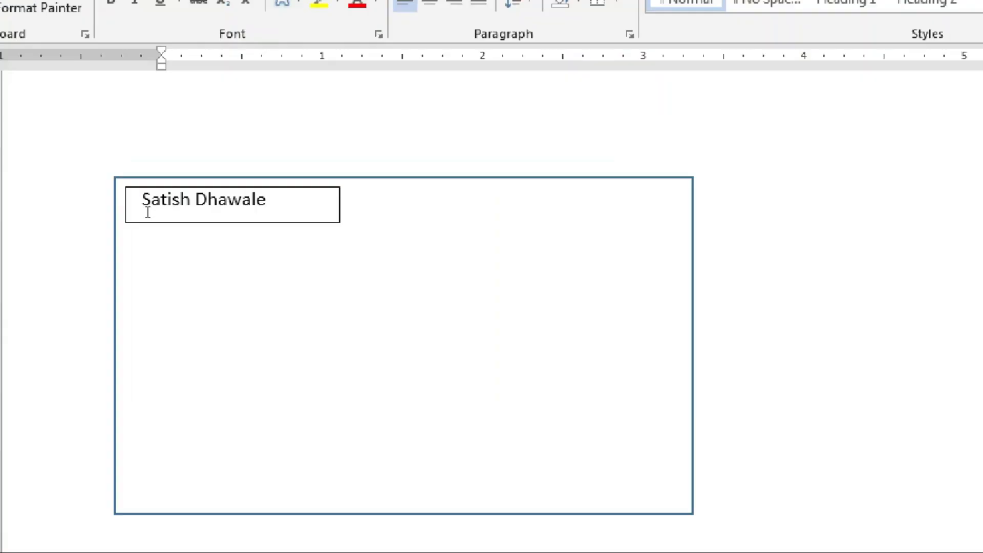
Select the name text box and nudge it up and left into the card's top-left corner.
{"action": "left_click", "coordinate": [35, 204]}
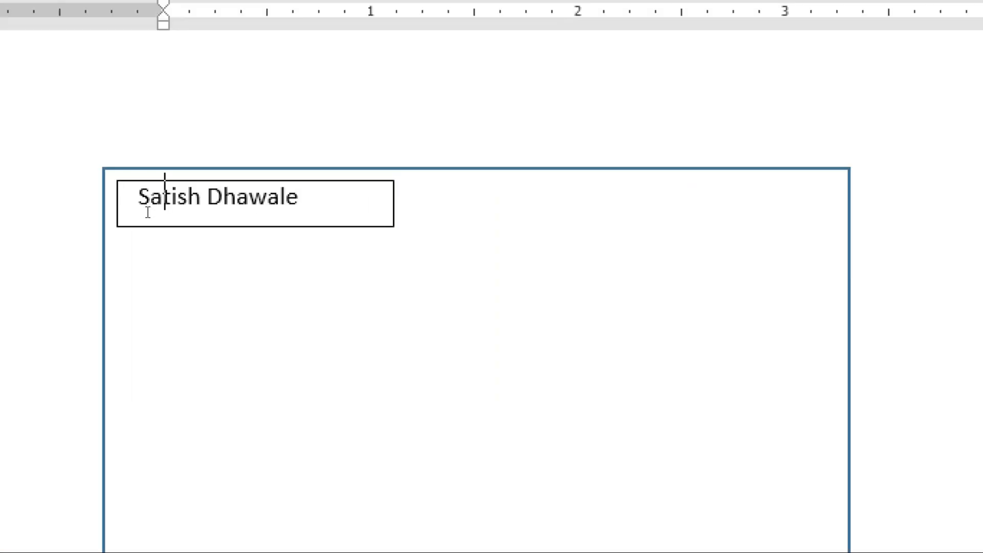
{"action": "left_click", "coordinate": [182, 219]}
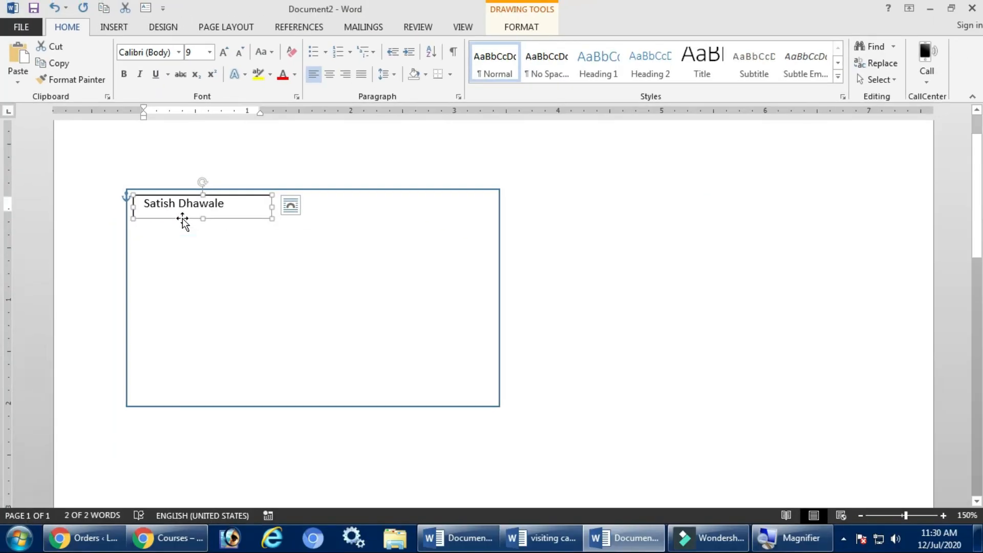
{"action": "left_click_drag", "start_coordinate": [183, 220], "coordinate": [181, 218]}
{"action": "key", "text": "ctrl+z"}
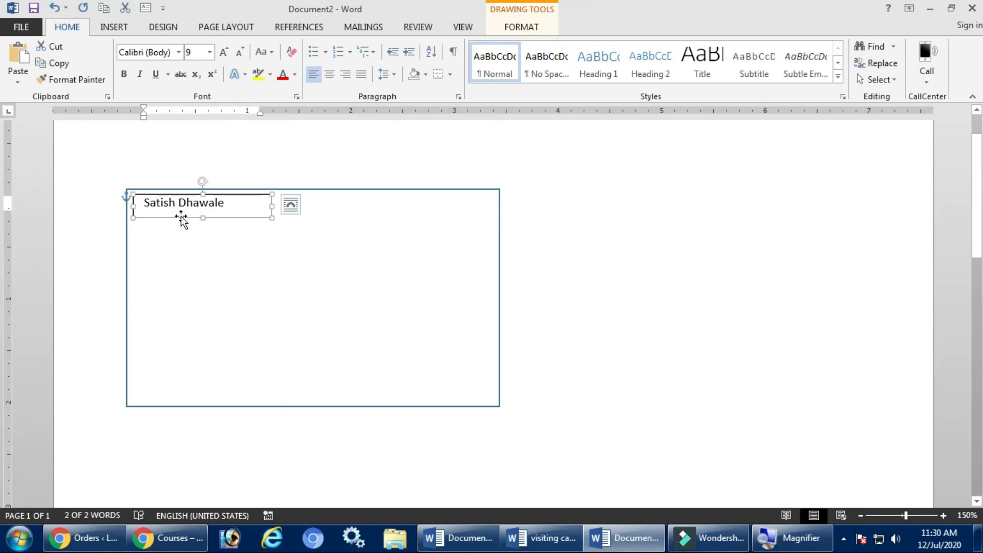
{"action": "key", "text": "ctrl+Up"}
{"action": "key", "text": "ctrl+Left"}
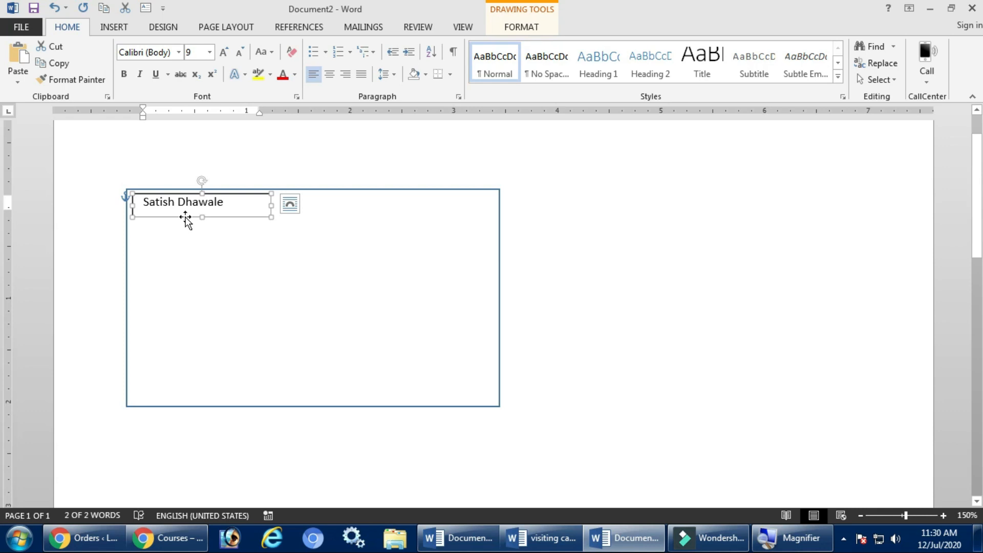
{"action": "left_click", "coordinate": [198, 155]}
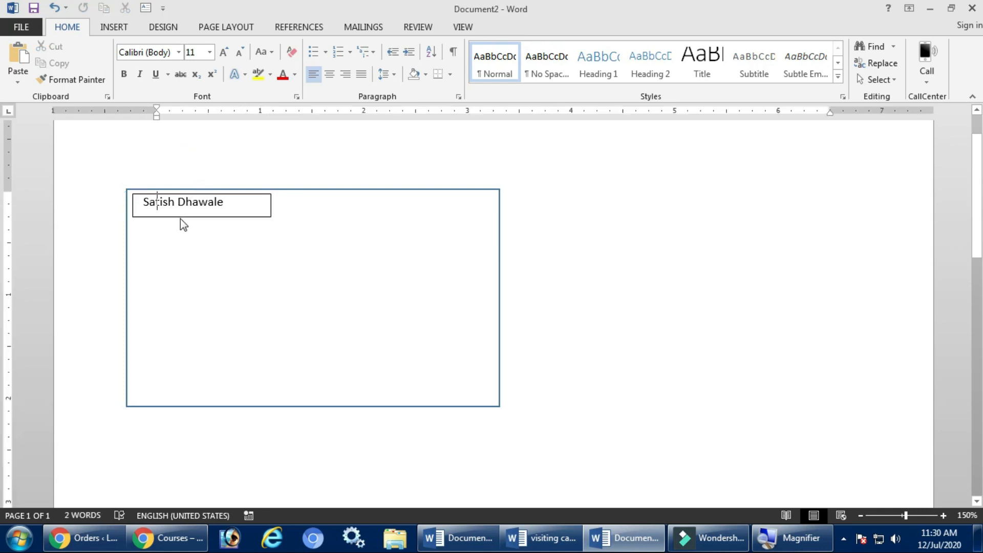
{"action": "left_click", "coordinate": [181, 217]}
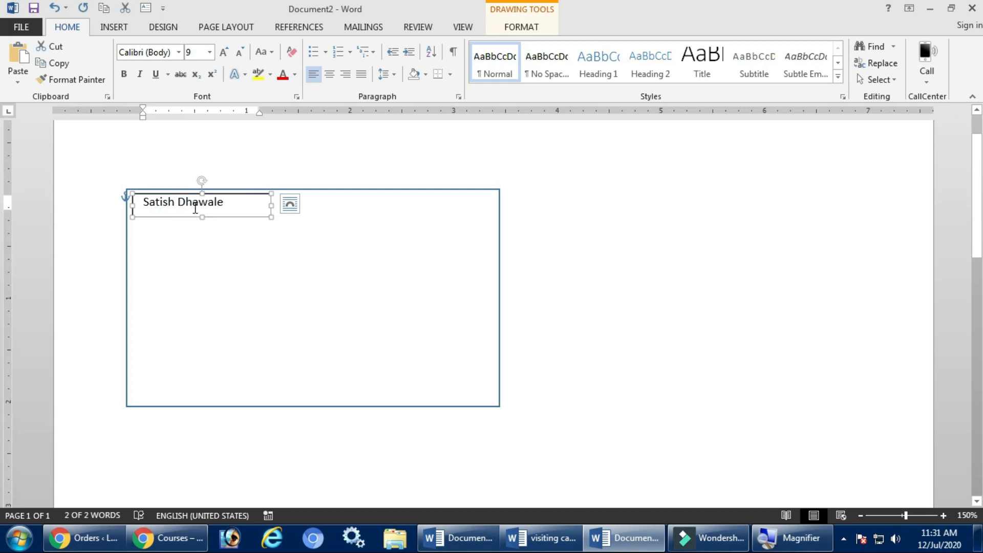
{"action": "key", "text": "super+plus"}
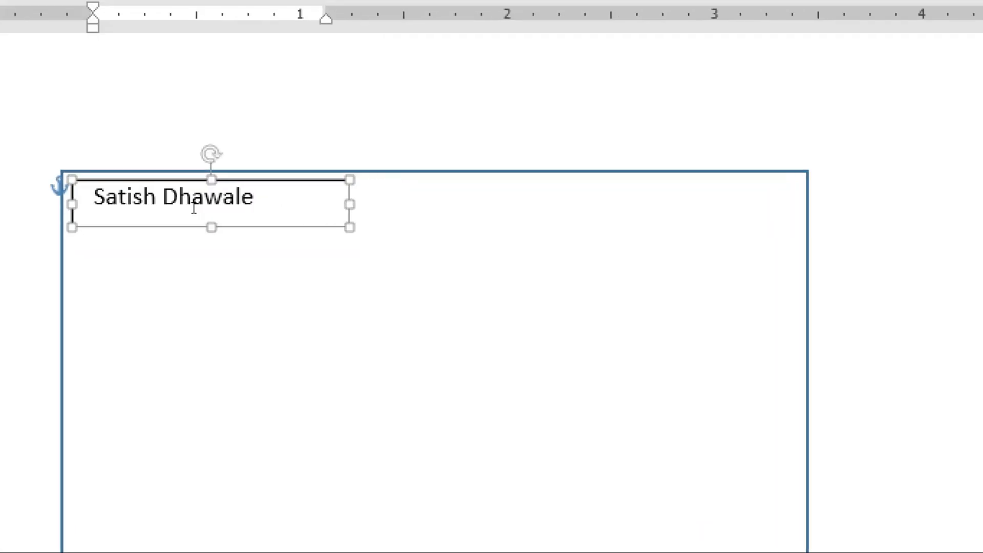
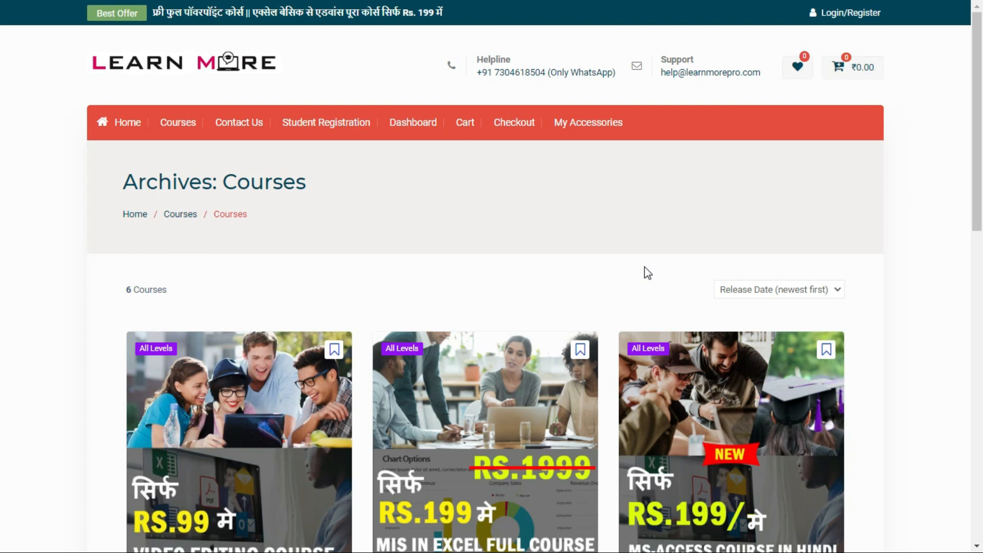
{"action": "scroll", "coordinate": [647, 273], "scroll_direction": "down", "scroll_amount": 8}
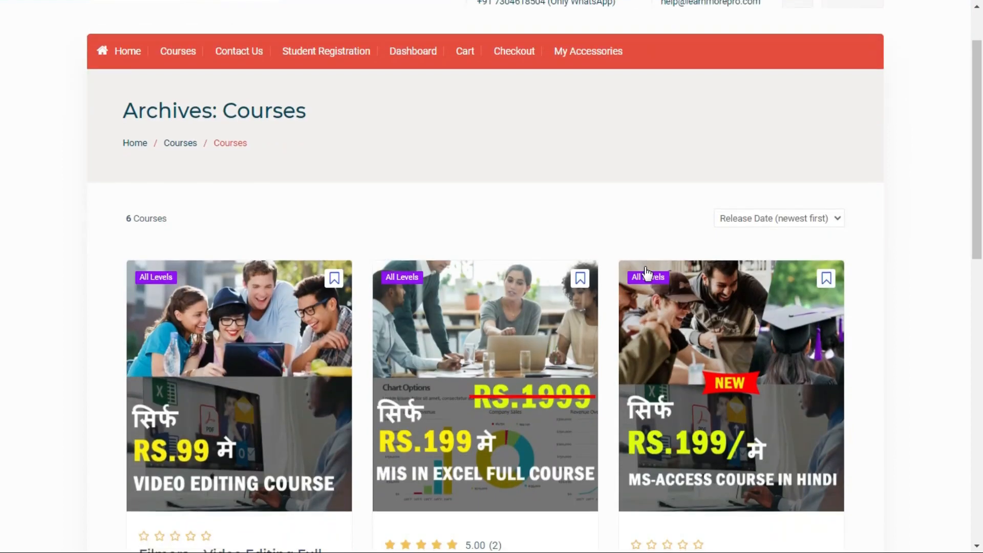
{"action": "scroll", "coordinate": [648, 273], "scroll_direction": "down", "scroll_amount": 6}
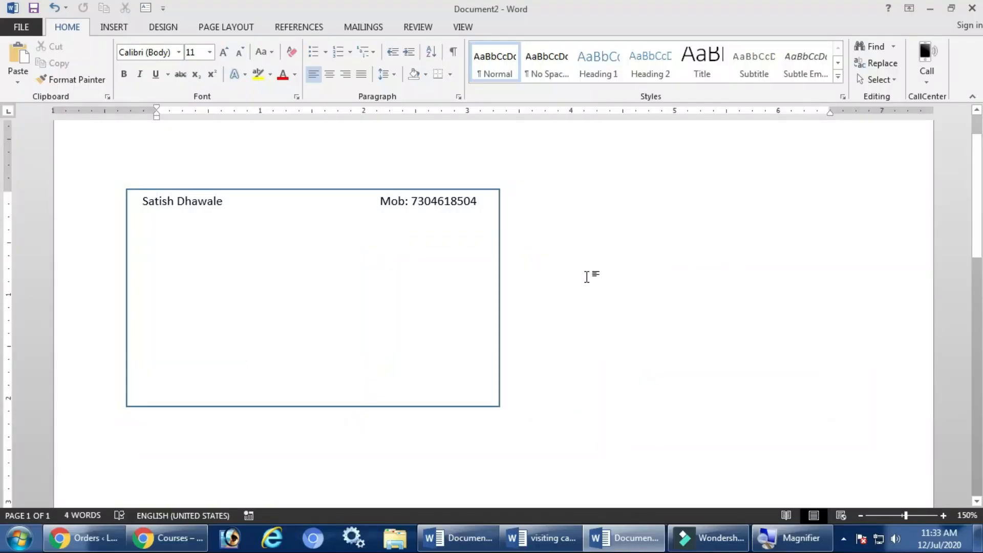
Select the mobile number text and its text box, then deselect it.
{"action": "left_click", "coordinate": [426, 199]}
{"action": "left_click_drag", "start_coordinate": [412, 201], "coordinate": [476, 201]}
{"action": "left_click", "coordinate": [461, 234]}
{"action": "left_click", "coordinate": [443, 207]}
{"action": "left_click", "coordinate": [443, 216]}
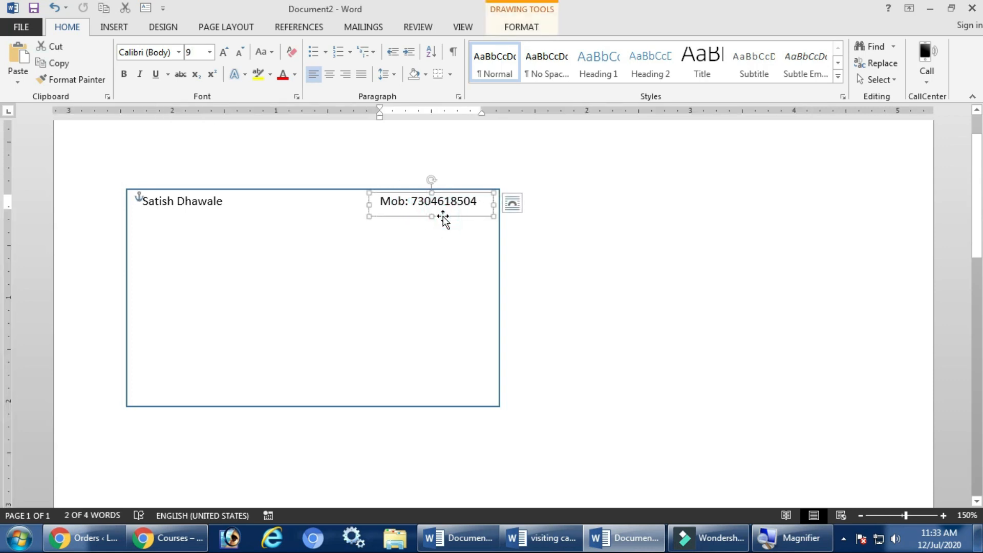
{"action": "left_click", "coordinate": [442, 233]}
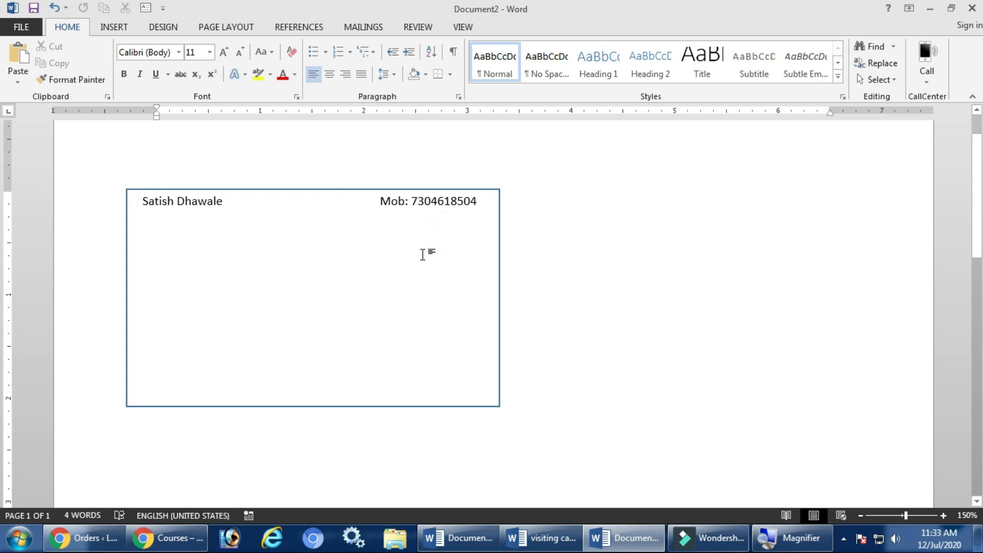
Ctrl+drag a copy of the name text box down to the card's bottom-left corner.
{"action": "left_click", "coordinate": [200, 198]}
{"action": "left_click", "coordinate": [264, 161]}
{"action": "left_click", "coordinate": [217, 203]}
{"action": "left_click", "coordinate": [223, 217]}
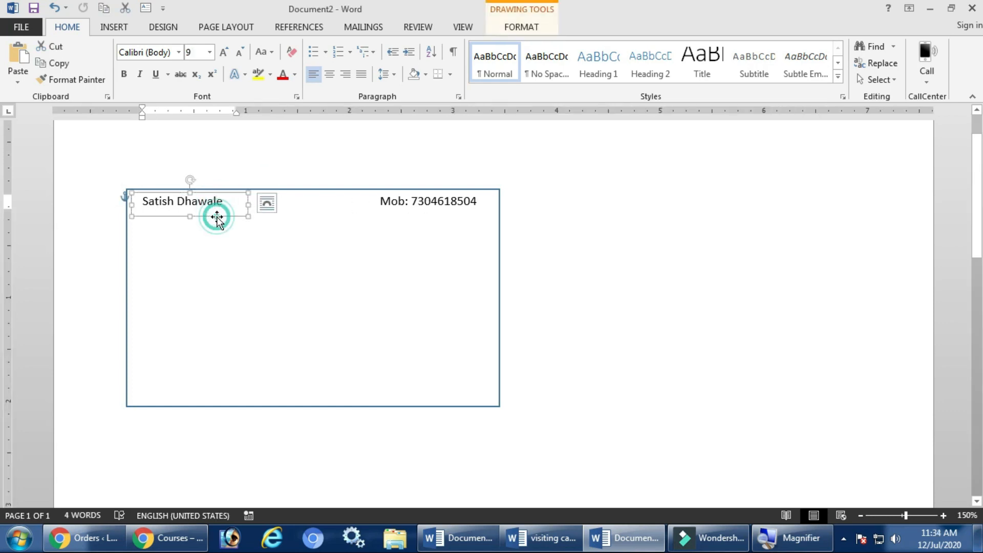
{"action": "left_click_drag", "start_coordinate": [223, 218], "coordinate": [209, 408]}
Widen the copied box to the card's right edge and replace its name text with the pasted address line.
{"action": "left_click", "coordinate": [221, 390]}
{"action": "key", "text": "ctrl+a"}
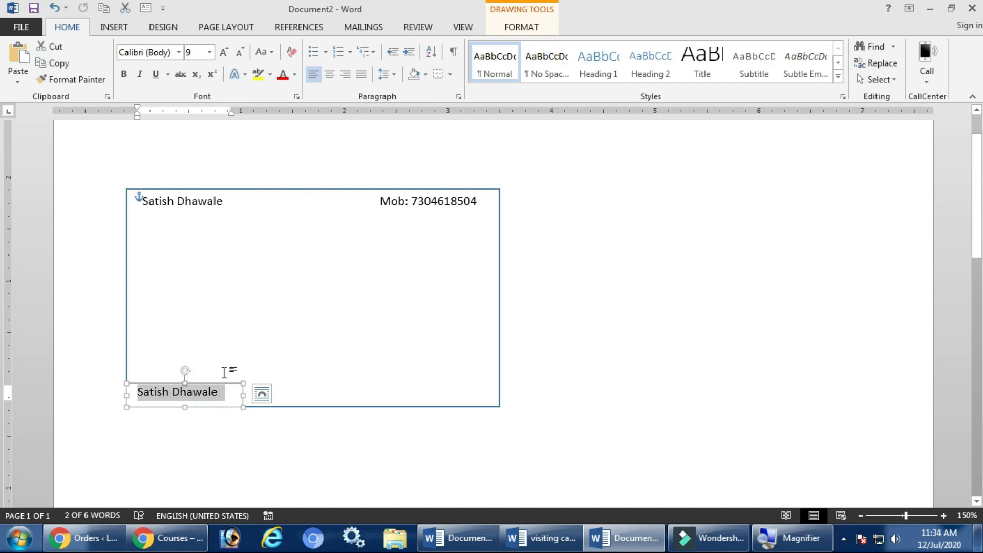
{"action": "left_click_drag", "start_coordinate": [243, 397], "coordinate": [500, 395]}
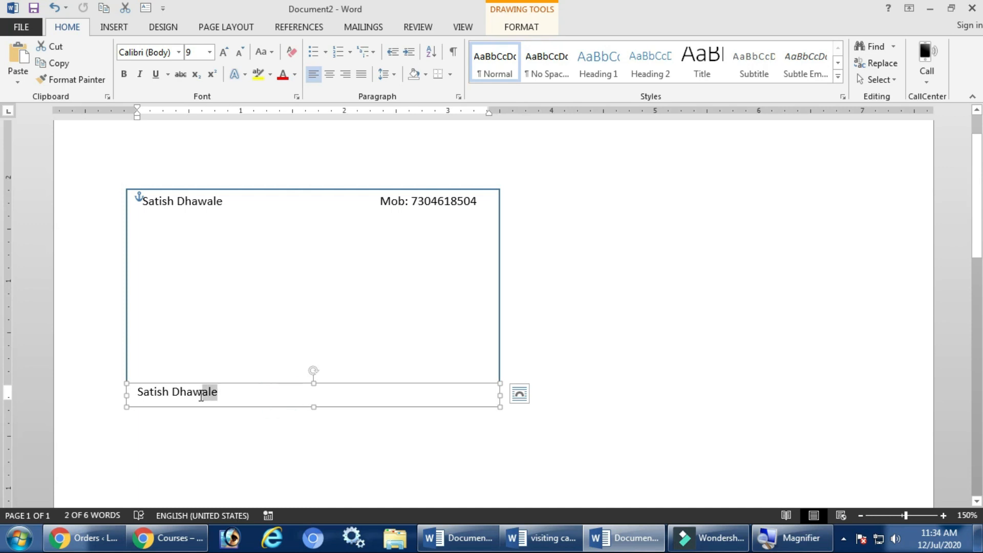
{"action": "left_click", "coordinate": [233, 396]}
{"action": "triple_click", "coordinate": [240, 390]}
{"action": "key", "text": "BackSpace"}
{"action": "left_click_drag", "start_coordinate": [143, 392], "coordinate": [491, 393]}
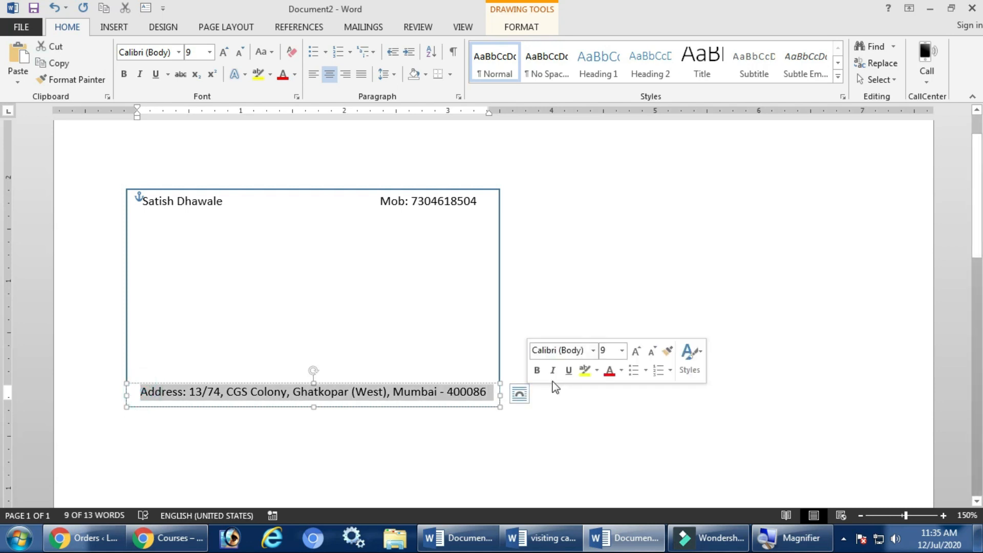
Narrow the address box slightly and set its Shape Fill to No Fill.
{"action": "left_click", "coordinate": [548, 268]}
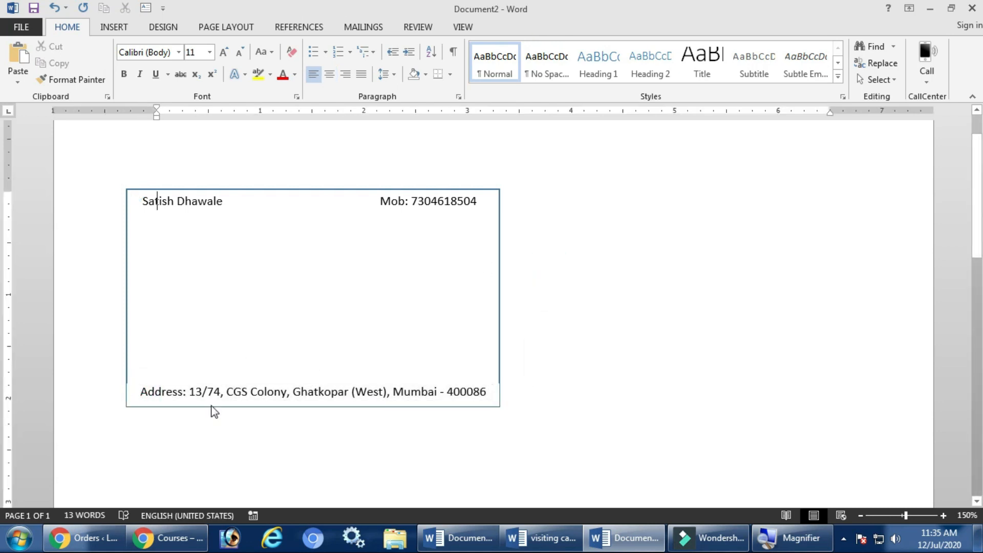
{"action": "left_click", "coordinate": [495, 393]}
{"action": "left_click_drag", "start_coordinate": [500, 393], "coordinate": [500, 396]}
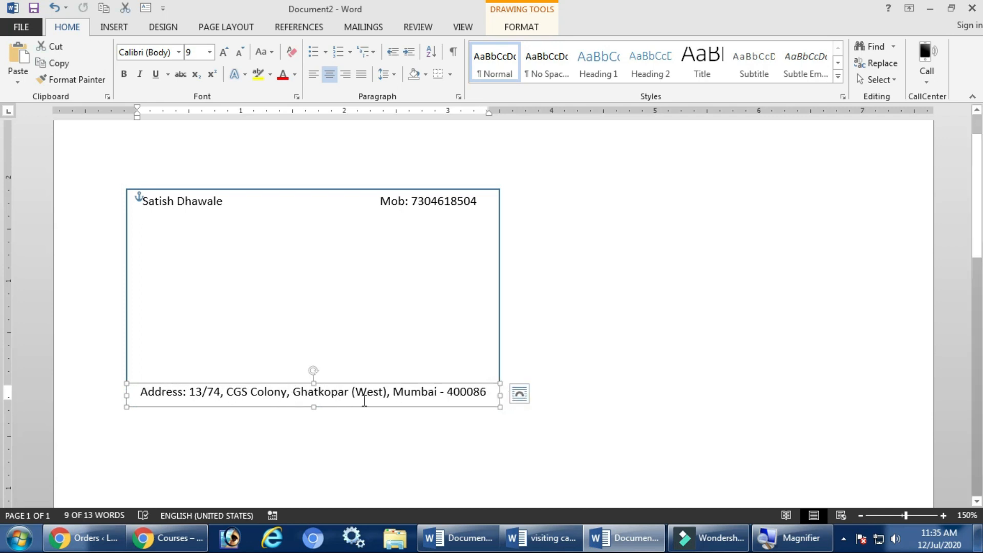
{"action": "left_click", "coordinate": [517, 28]}
{"action": "left_click", "coordinate": [373, 47]}
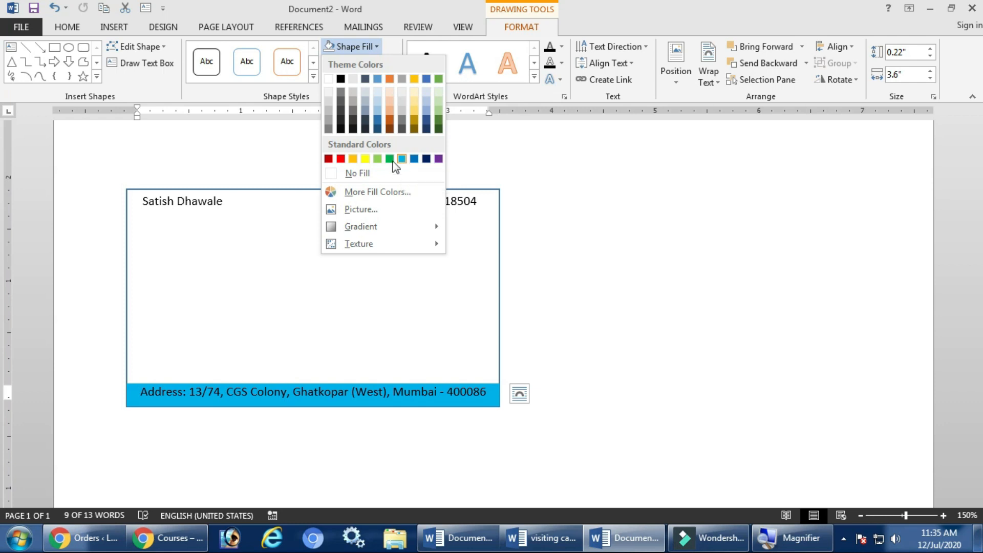
{"action": "left_click", "coordinate": [368, 174]}
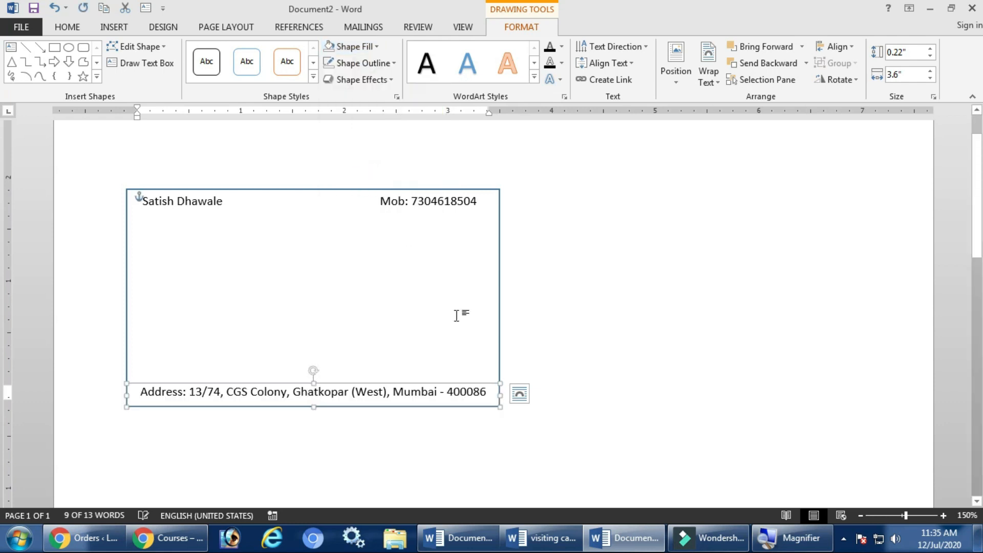
{"action": "left_click", "coordinate": [571, 344]}
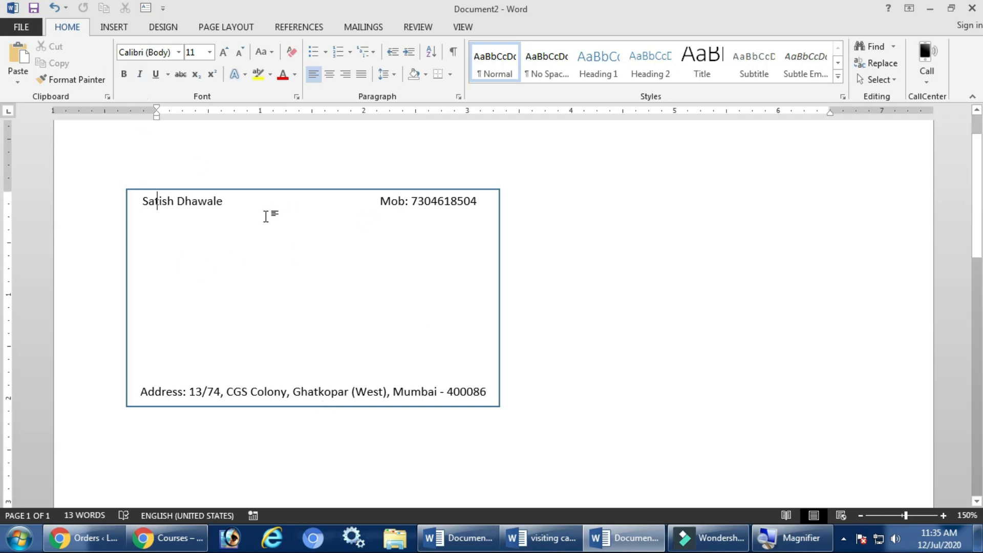
Copy the name box to the card centre and replace its text with LEARN MORE PRO.
{"action": "left_click", "coordinate": [190, 207]}
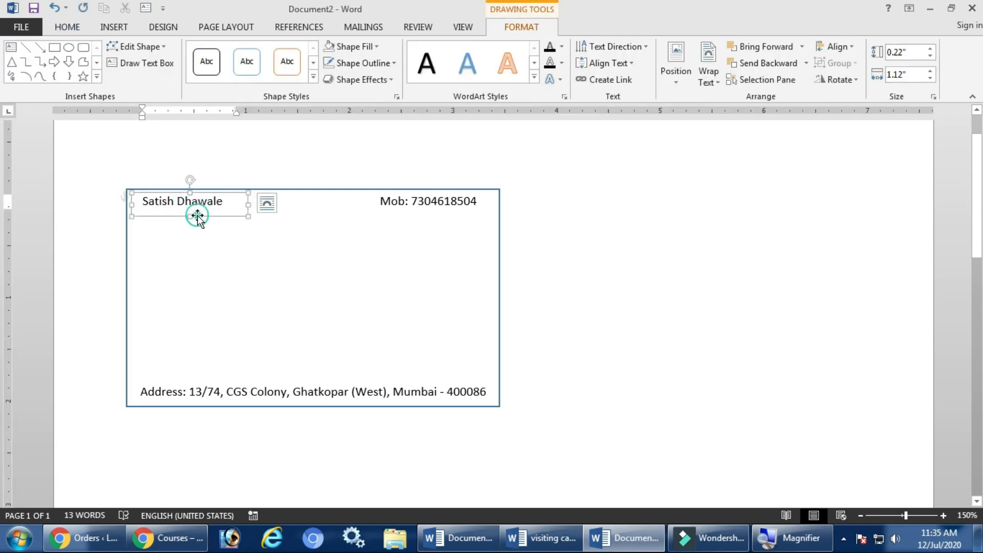
{"action": "left_click", "coordinate": [198, 217]}
{"action": "left_click_drag", "start_coordinate": [204, 218], "coordinate": [334, 291]}
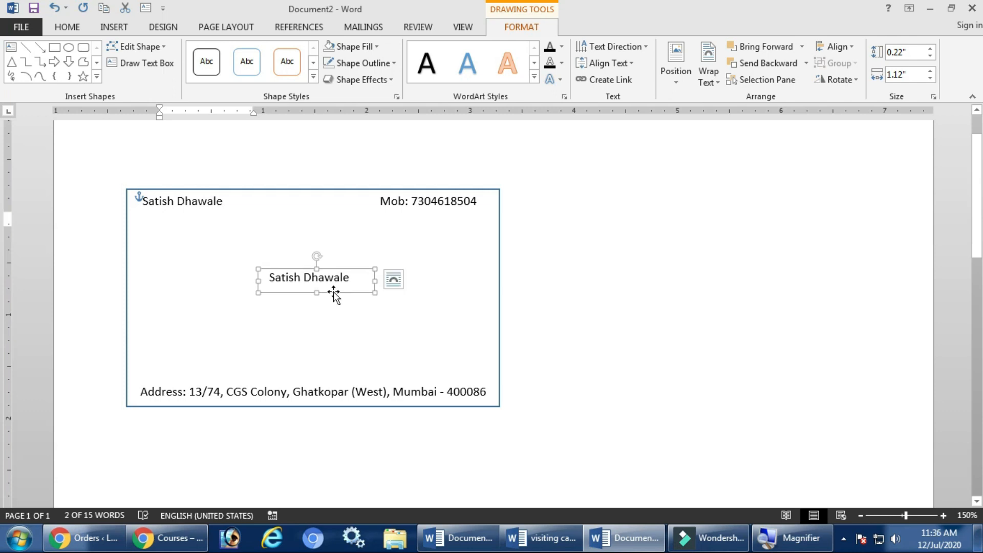
{"action": "left_click", "coordinate": [340, 277]}
{"action": "key", "text": "ctrl+a"}
{"action": "key", "text": "Delete"}
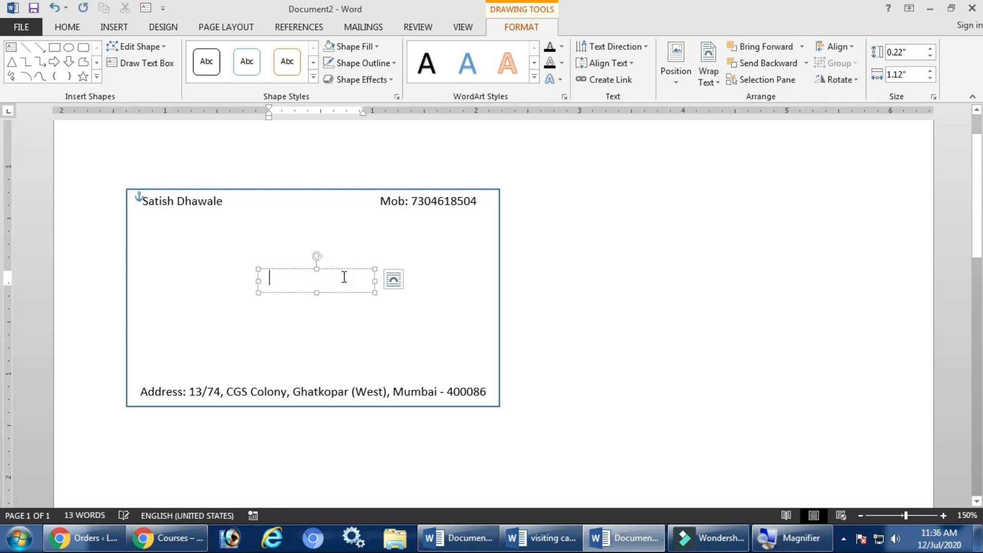
{"action": "type", "text": "LEARN MORE"}
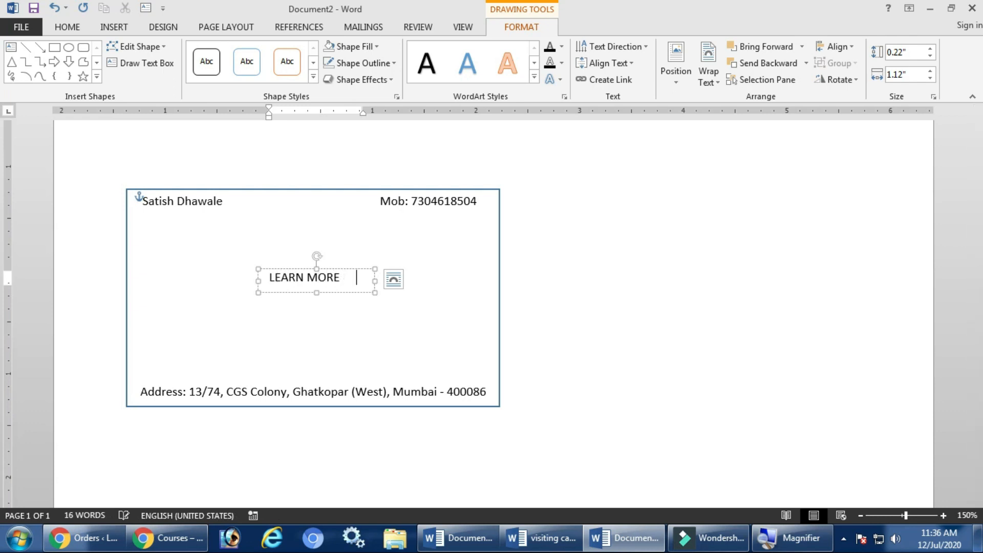
{"action": "left_click_drag", "start_coordinate": [375, 280], "coordinate": [371, 252]}
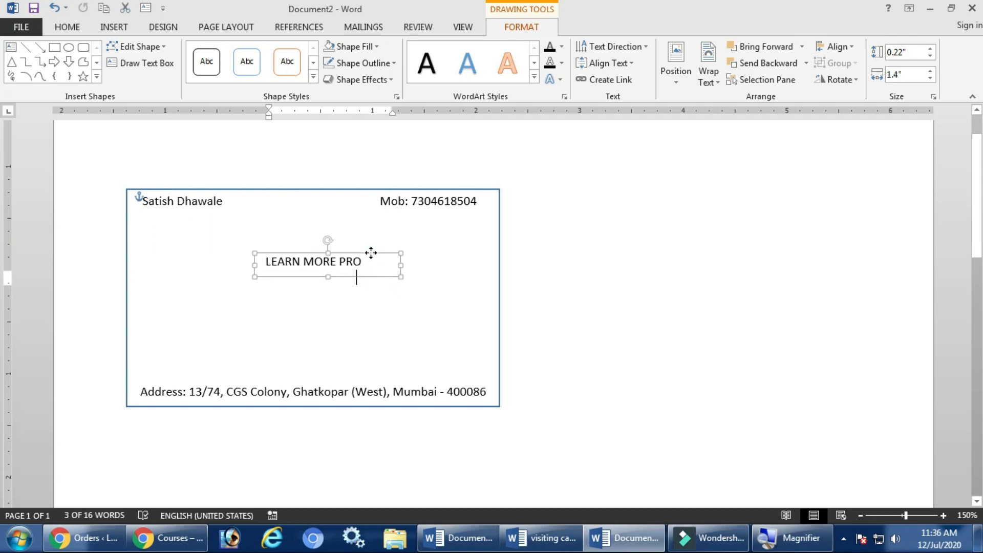
Grow the LEARN MORE PRO text to 16 pt in Futura-Bold and widen its box to fit.
{"action": "left_click", "coordinate": [67, 26]}
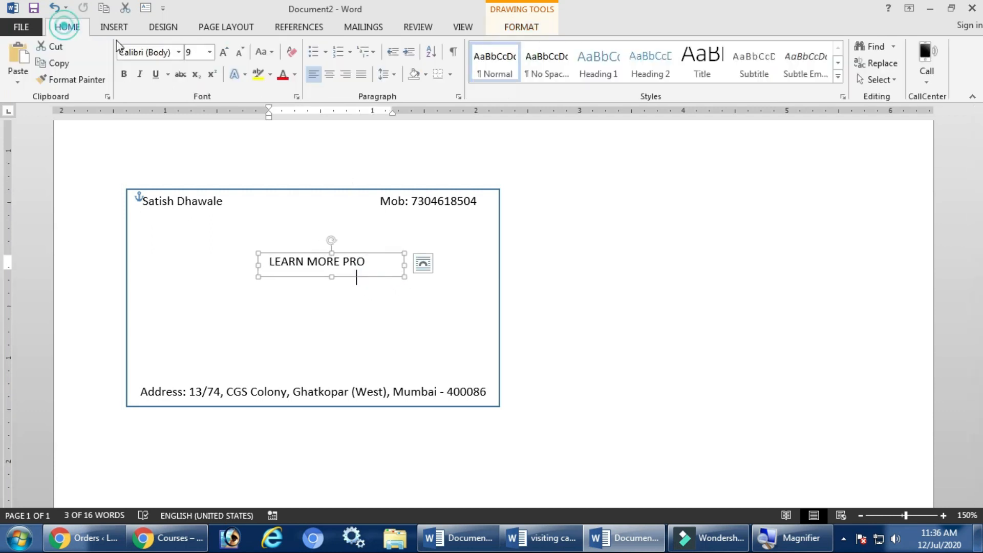
{"action": "left_click", "coordinate": [224, 51]}
{"action": "left_click", "coordinate": [224, 51]}
{"action": "left_click", "coordinate": [224, 52]}
{"action": "left_click", "coordinate": [223, 52]}
{"action": "left_click_drag", "start_coordinate": [405, 266], "coordinate": [457, 266]}
{"action": "mouse_move", "coordinate": [358, 277]}
{"action": "left_mouse_down"}
{"action": "mouse_move", "coordinate": [356, 268]}
{"action": "mouse_move", "coordinate": [352, 279]}
{"action": "left_mouse_up"}
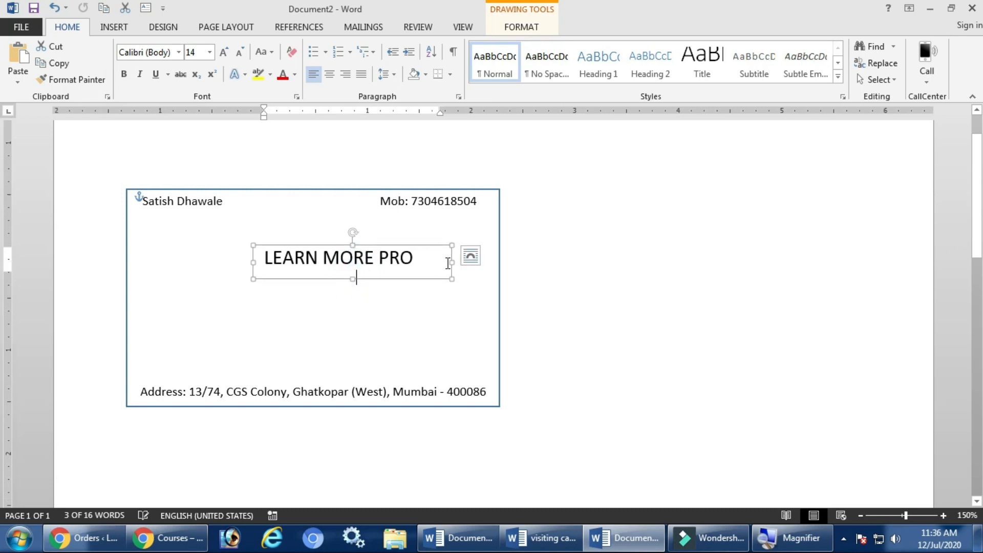
{"action": "left_click_drag", "start_coordinate": [451, 262], "coordinate": [411, 244]}
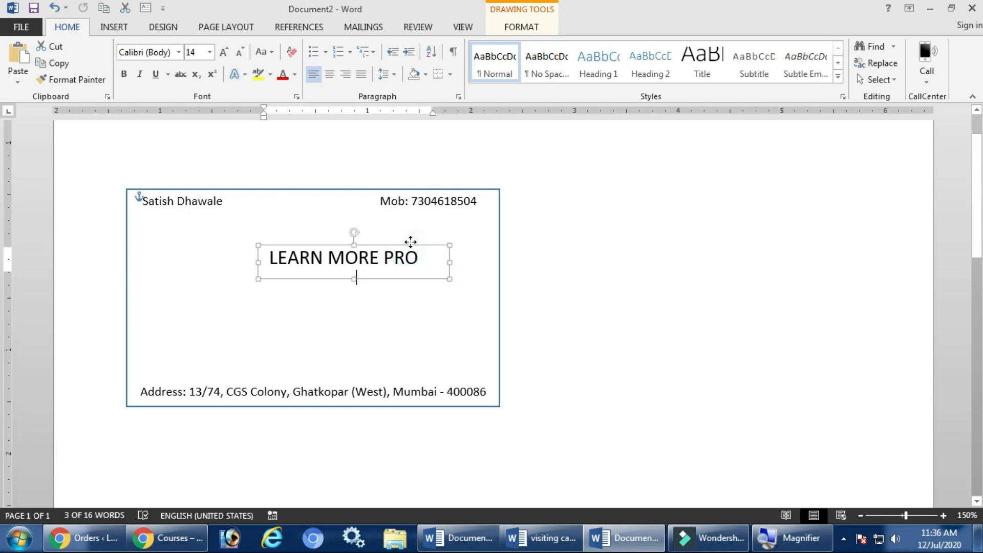
{"action": "left_click", "coordinate": [224, 52]}
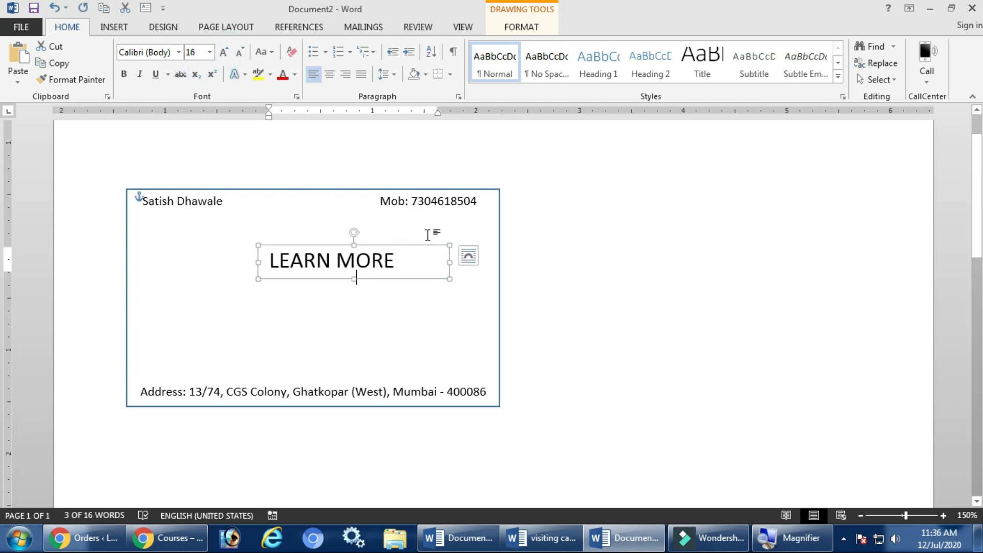
{"action": "left_click", "coordinate": [178, 52]}
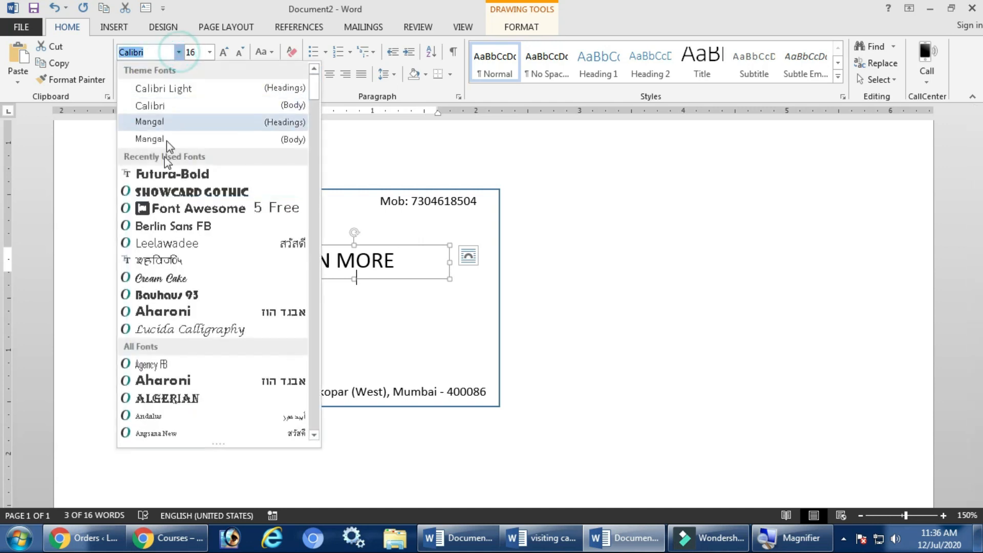
{"action": "left_click", "coordinate": [168, 175]}
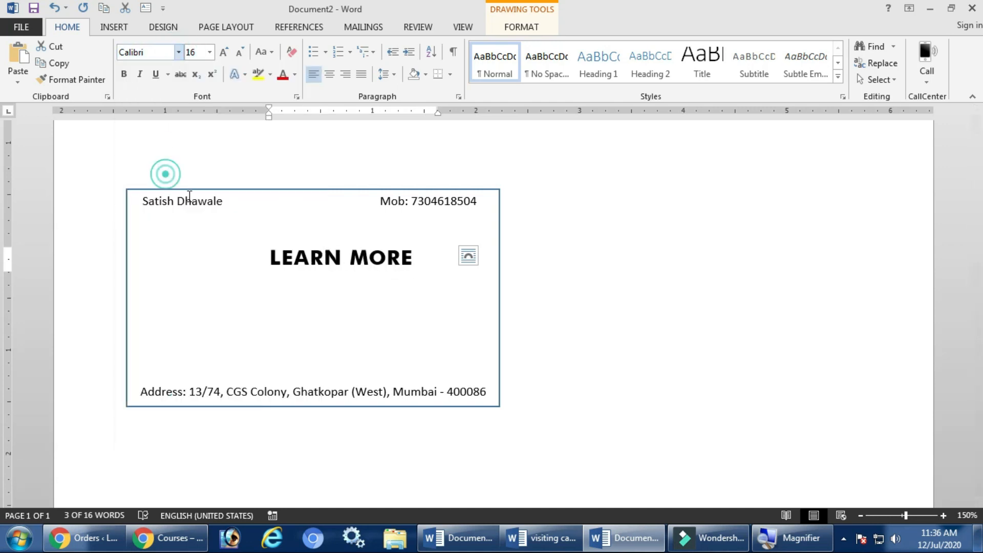
{"action": "left_click_drag", "start_coordinate": [449, 263], "coordinate": [501, 262]}
{"action": "left_click", "coordinate": [552, 279]}
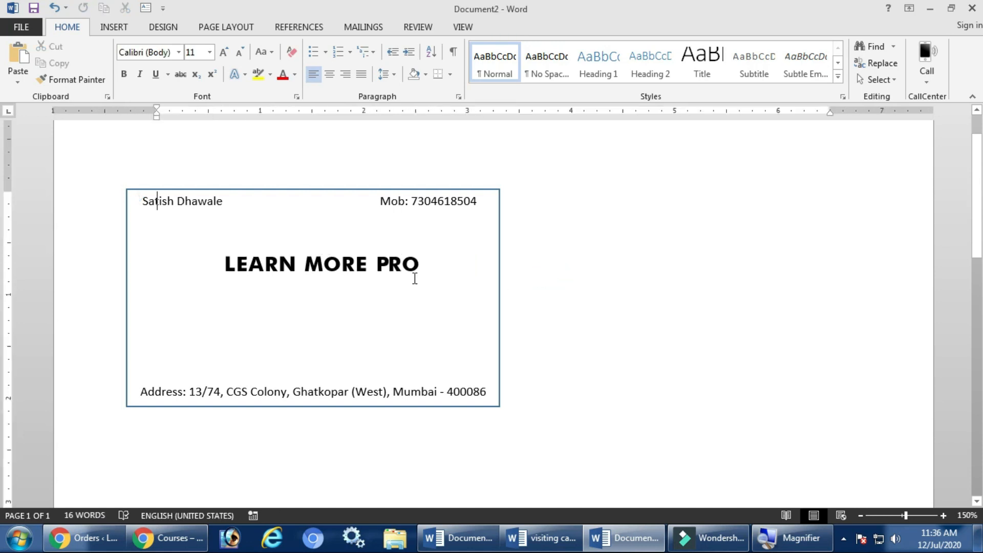
Insert the picture 'learn more png.png' from the YOUTUBE > COLLECTION > LOGOS folder on drive D.
{"action": "left_click", "coordinate": [127, 30]}
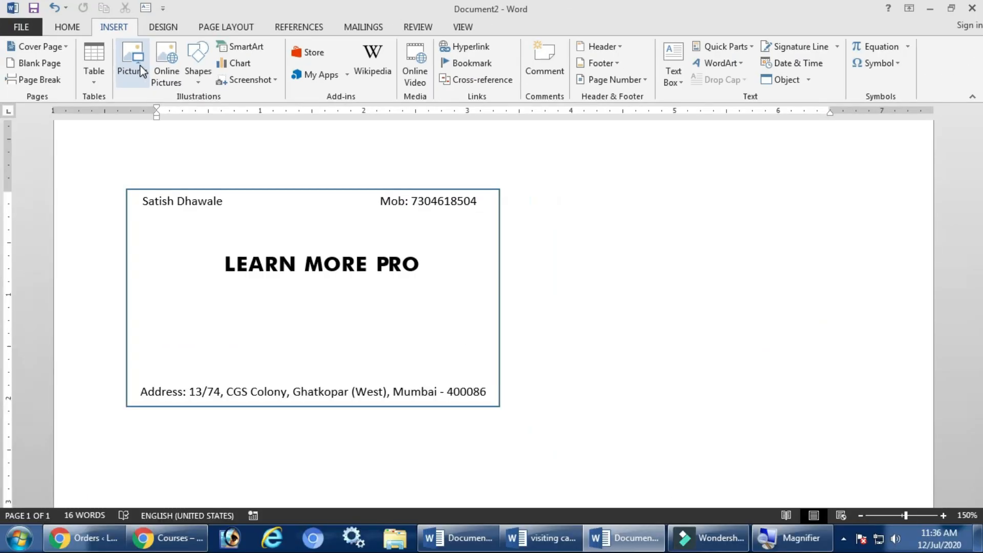
{"action": "left_click", "coordinate": [140, 65]}
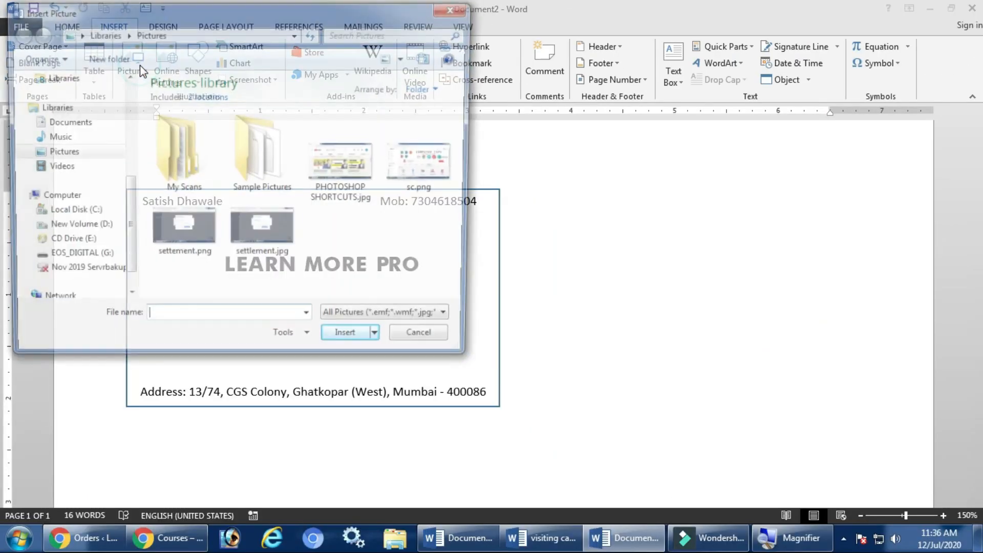
{"action": "left_click", "coordinate": [61, 182]}
{"action": "double_click", "coordinate": [184, 97]}
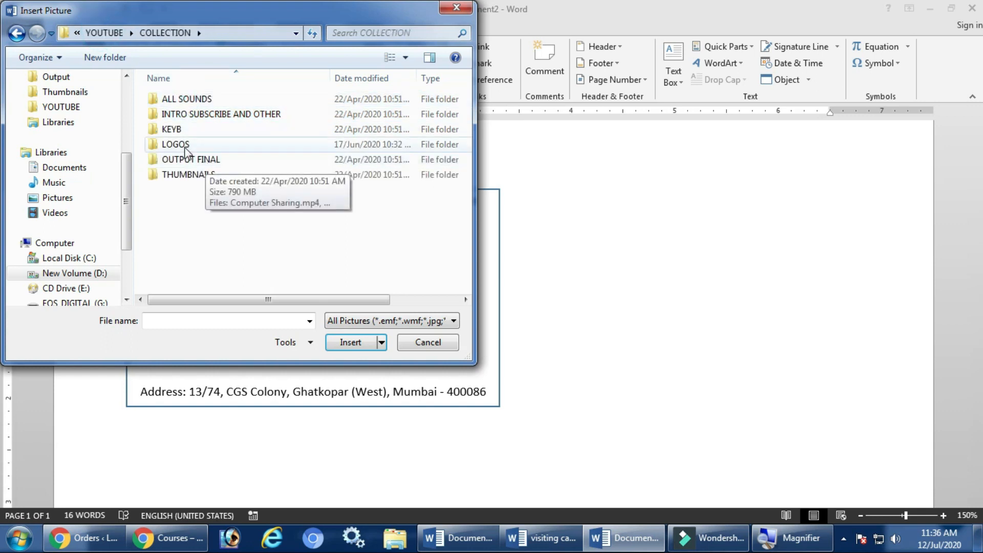
{"action": "double_click", "coordinate": [184, 145]}
{"action": "left_click", "coordinate": [193, 114]}
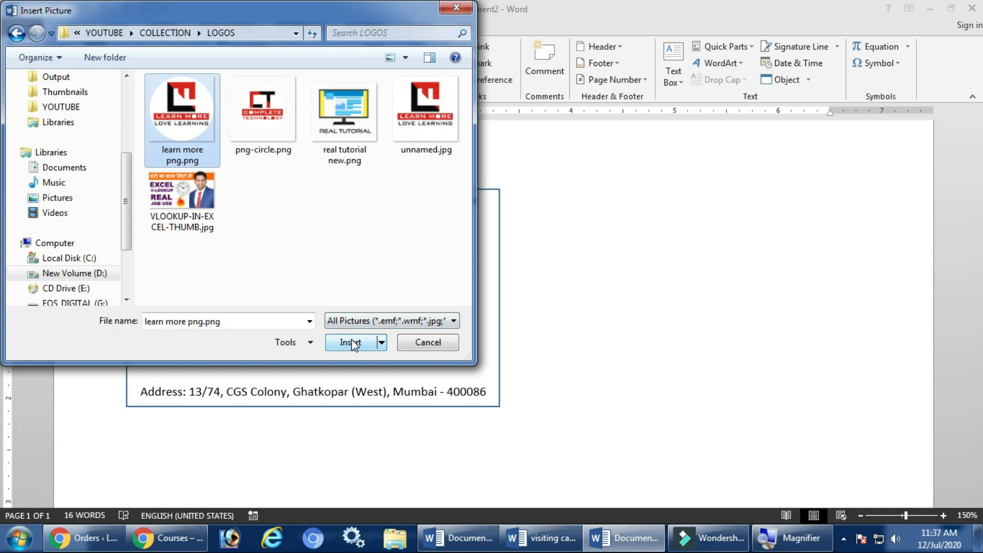
{"action": "left_click", "coordinate": [406, 131]}
{"action": "left_click", "coordinate": [354, 342]}
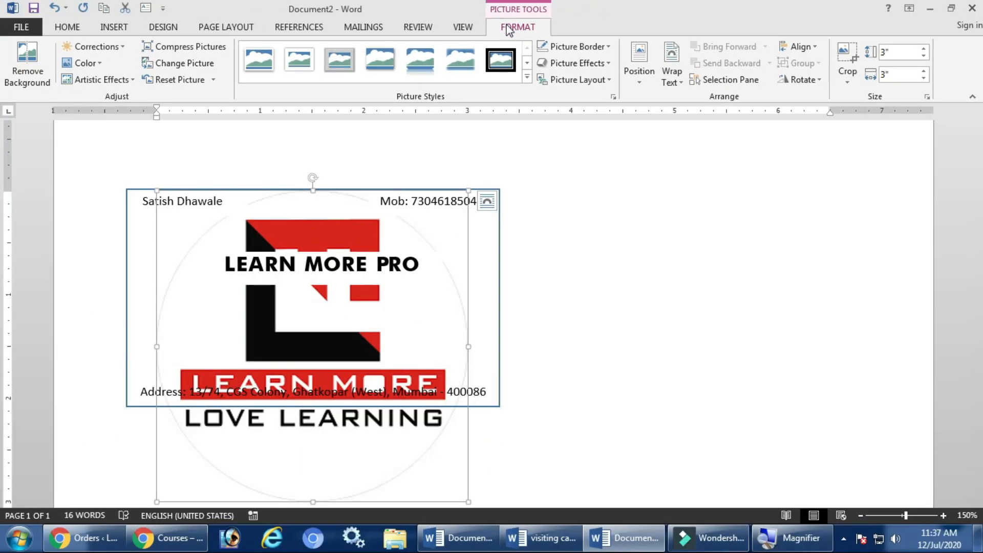
Set the logo to In Front of Text, shrink it to 0.42", and place it left of LEARN MORE PRO.
{"action": "left_click", "coordinate": [679, 81]}
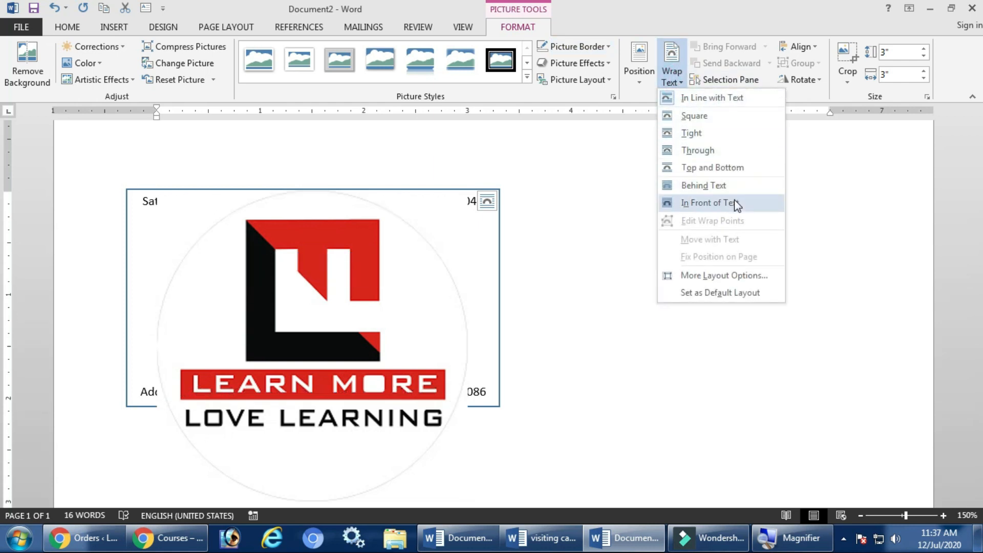
{"action": "left_click", "coordinate": [735, 200]}
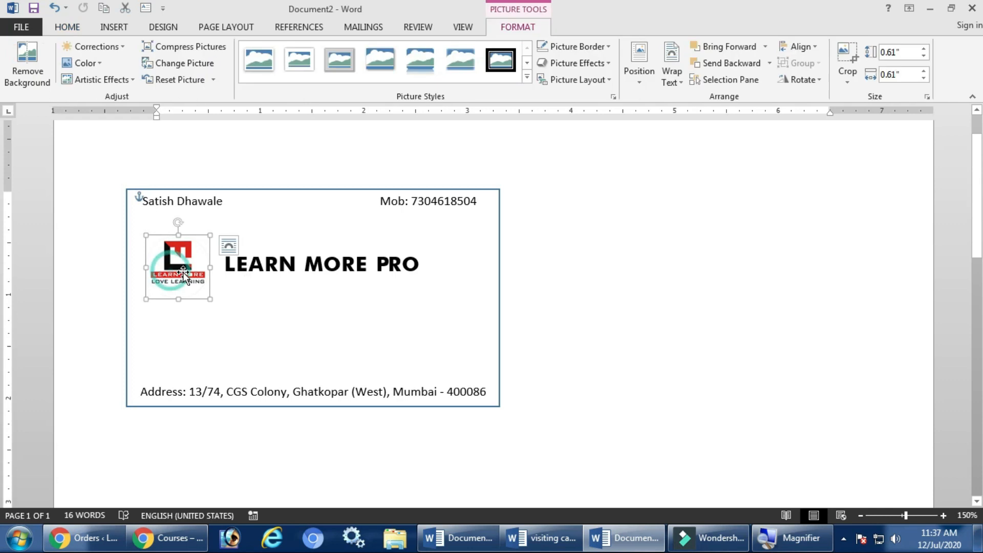
{"action": "left_click_drag", "start_coordinate": [183, 272], "coordinate": [316, 222]}
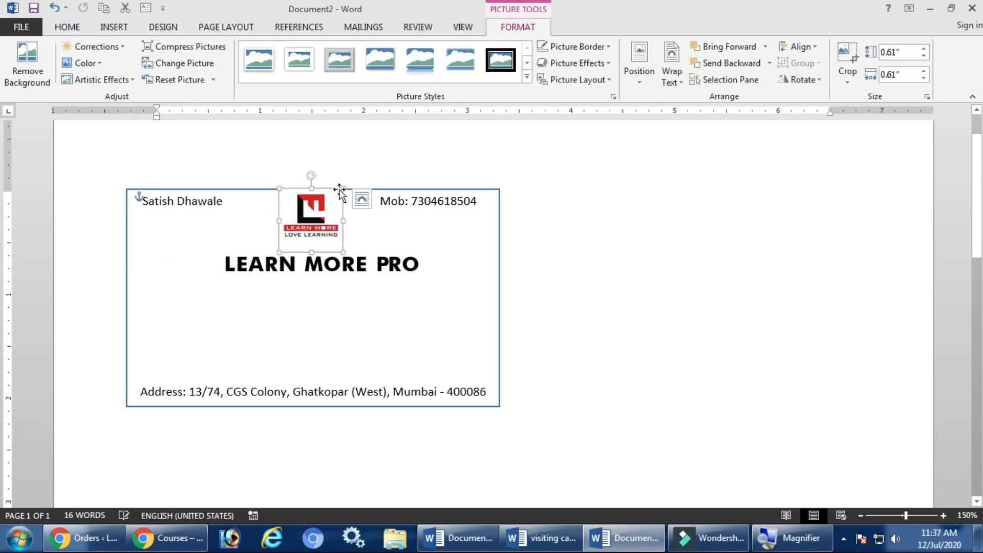
{"action": "left_click_drag", "start_coordinate": [341, 188], "coordinate": [321, 208]}
{"action": "left_click_drag", "start_coordinate": [218, 246], "coordinate": [197, 266]}
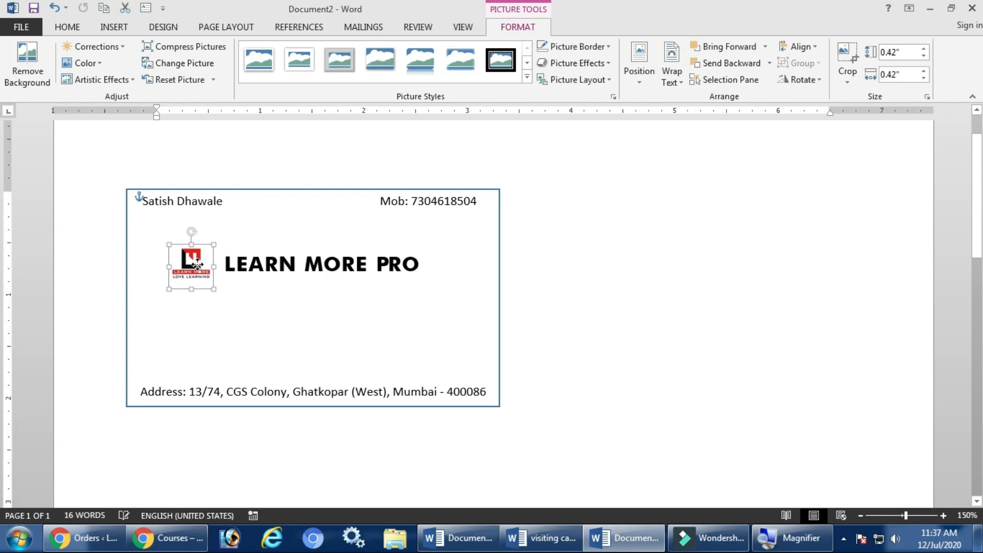
{"action": "left_click", "coordinate": [631, 282]}
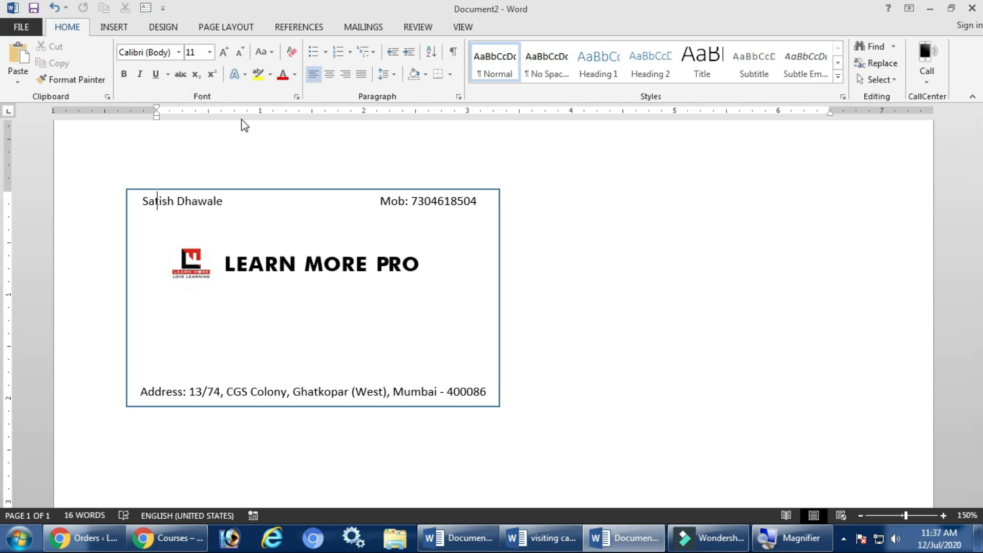
Draw a rectangle bar across the card's full width under the LEARN MORE PRO heading.
{"action": "left_click", "coordinate": [119, 32]}
{"action": "left_click", "coordinate": [204, 82]}
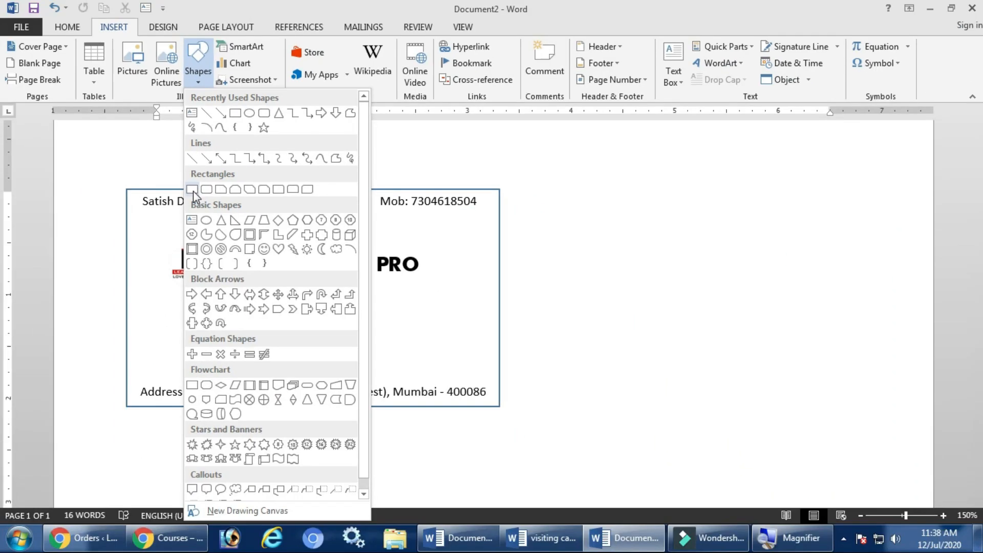
{"action": "left_click", "coordinate": [193, 191]}
{"action": "mouse_move", "coordinate": [125, 293]}
{"action": "left_mouse_down"}
{"action": "mouse_move", "coordinate": [195, 309]}
{"action": "mouse_move", "coordinate": [468, 330]}
{"action": "mouse_move", "coordinate": [498, 320]}
{"action": "left_mouse_up"}
{"action": "left_click_drag", "start_coordinate": [424, 306], "coordinate": [417, 300]}
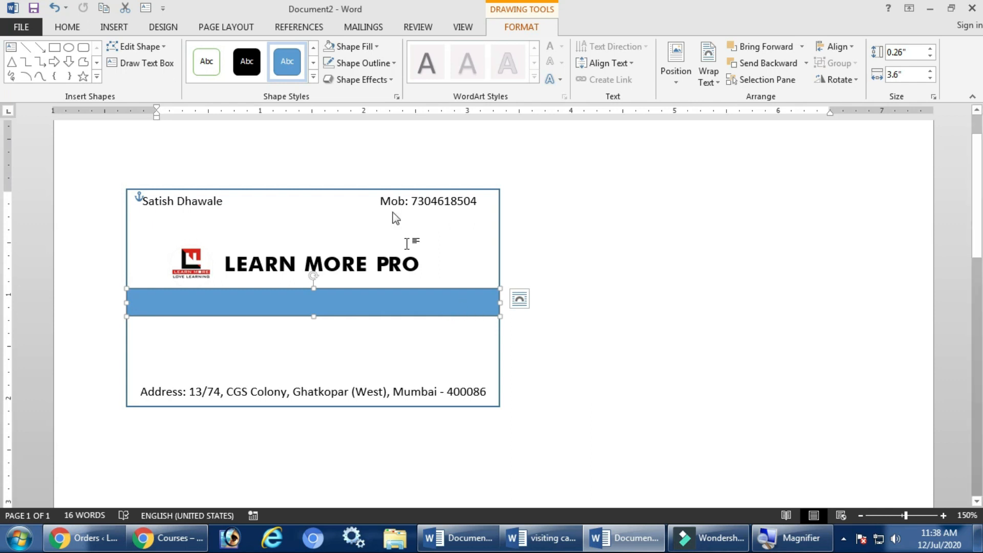
Fill the bar light blue, remove its outline, and nudge it slightly lower.
{"action": "left_click", "coordinate": [365, 47]}
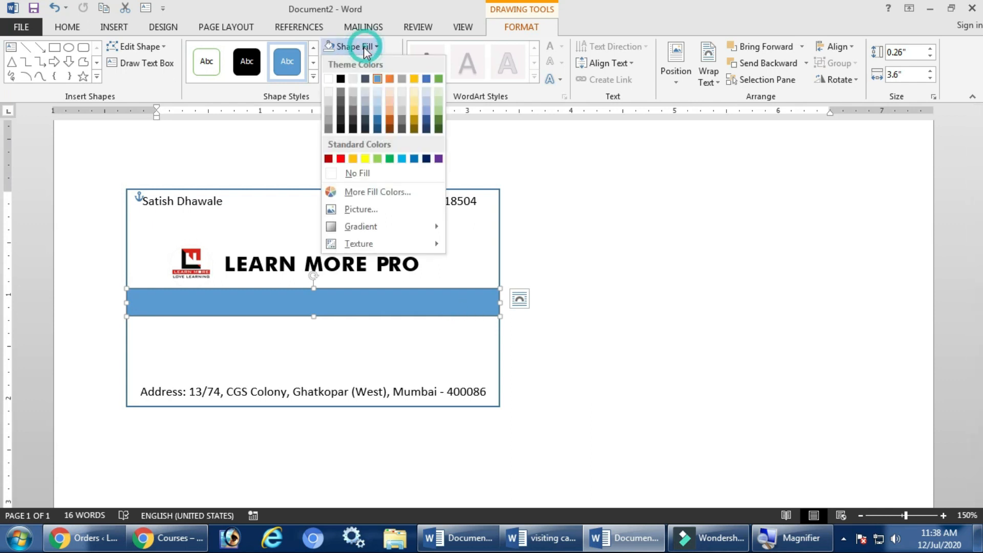
{"action": "left_click", "coordinate": [402, 159]}
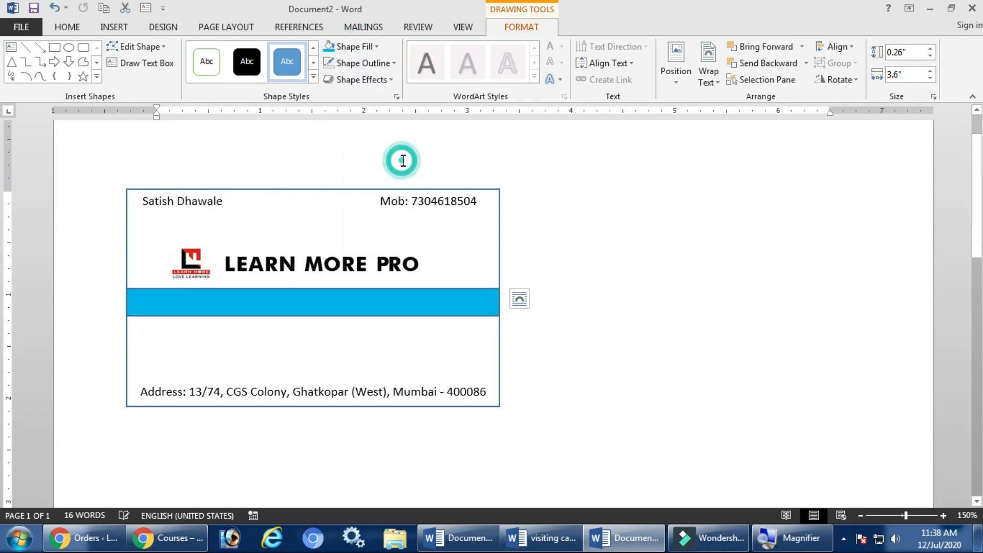
{"action": "left_click", "coordinate": [374, 63]}
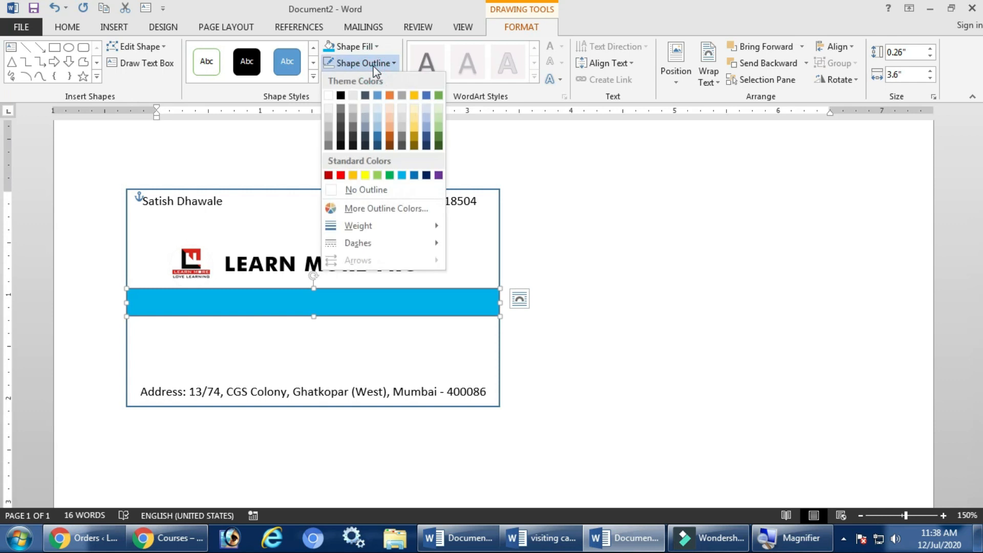
{"action": "left_click", "coordinate": [365, 190]}
{"action": "left_click", "coordinate": [582, 265]}
{"action": "left_click_drag", "start_coordinate": [433, 306], "coordinate": [432, 316]}
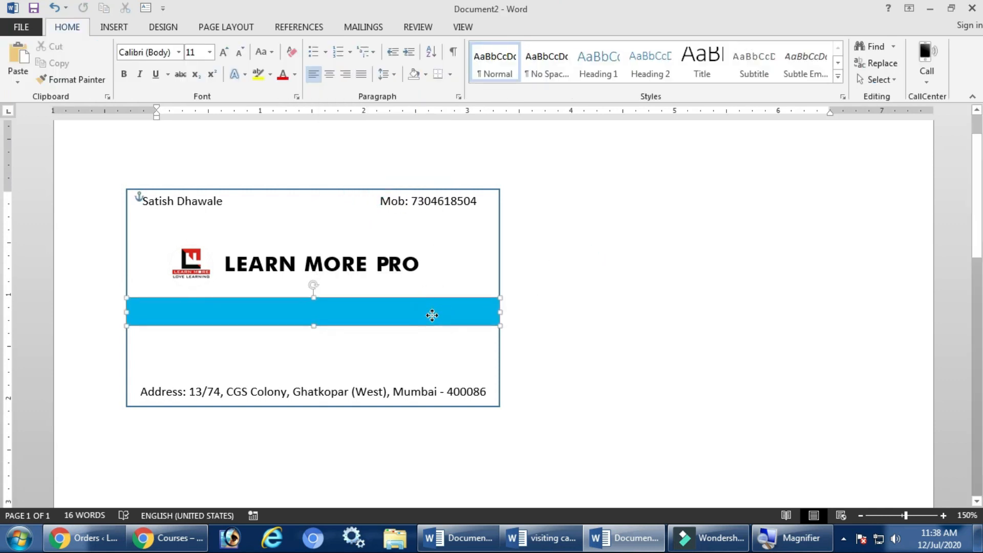
{"action": "left_click", "coordinate": [654, 339]}
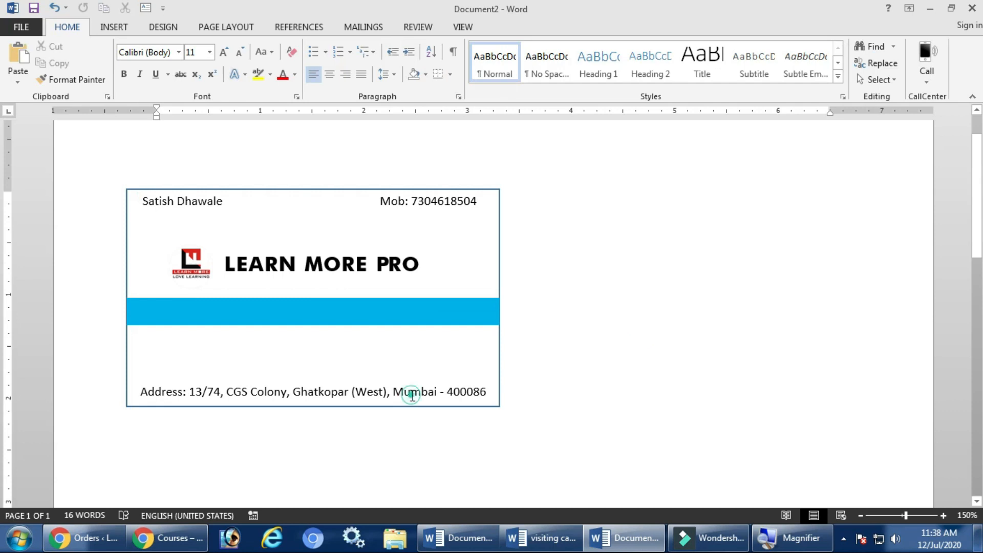
{"action": "left_click", "coordinate": [408, 390]}
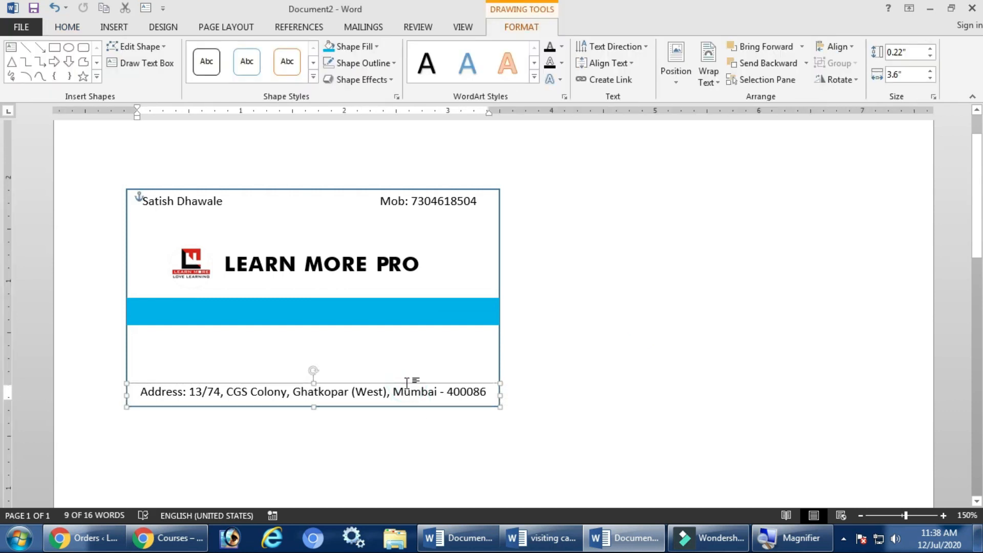
Duplicate the address box into the blue band and type 'Watch any Time | @ Low Cost | Course Completion Certificate'.
{"action": "key", "text": "ctrl+d"}
{"action": "left_click_drag", "start_coordinate": [415, 388], "coordinate": [398, 304]}
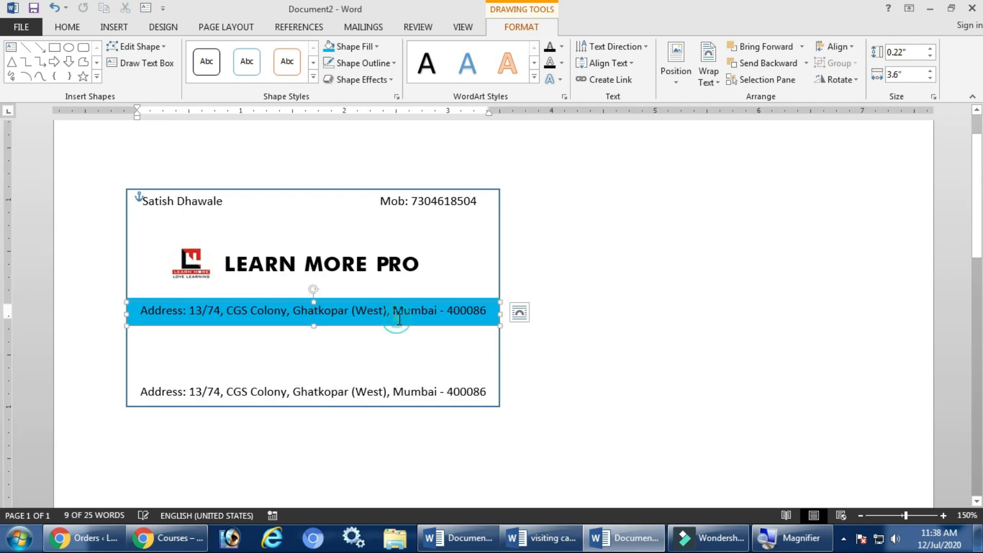
{"action": "triple_click", "coordinate": [416, 322]}
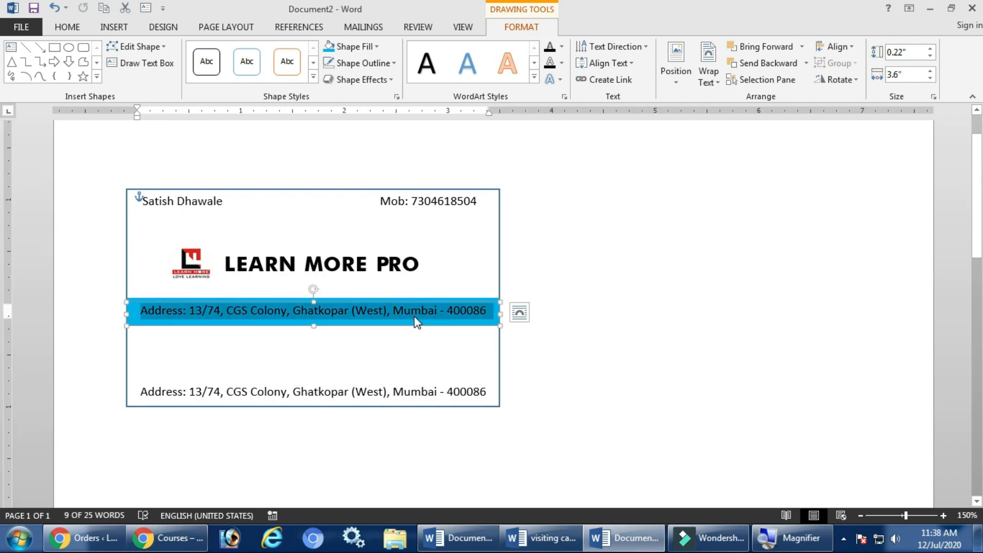
{"action": "key", "text": "Delete"}
{"action": "type", "text": "wATWat"}
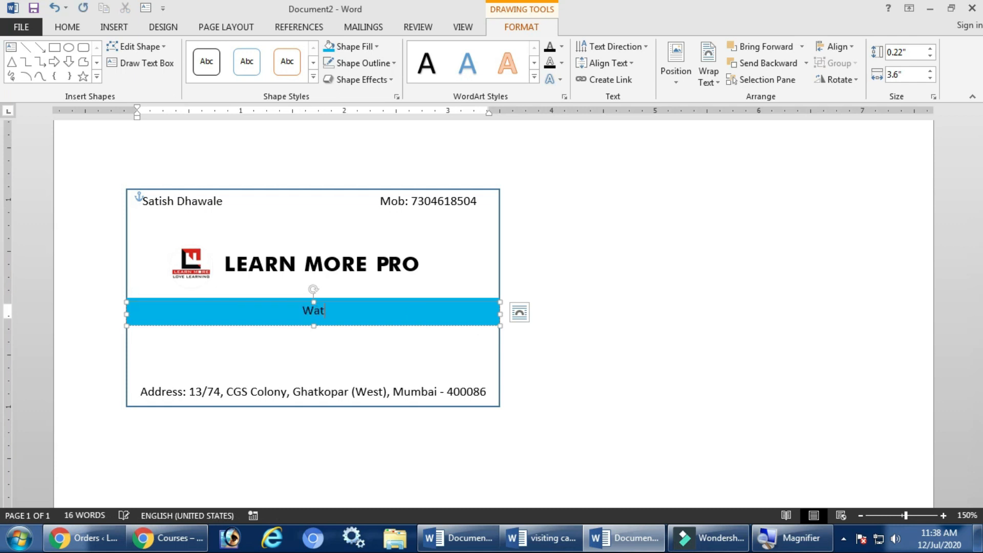
{"action": "type", "text": "ch any Time | @ Low Cost | "}
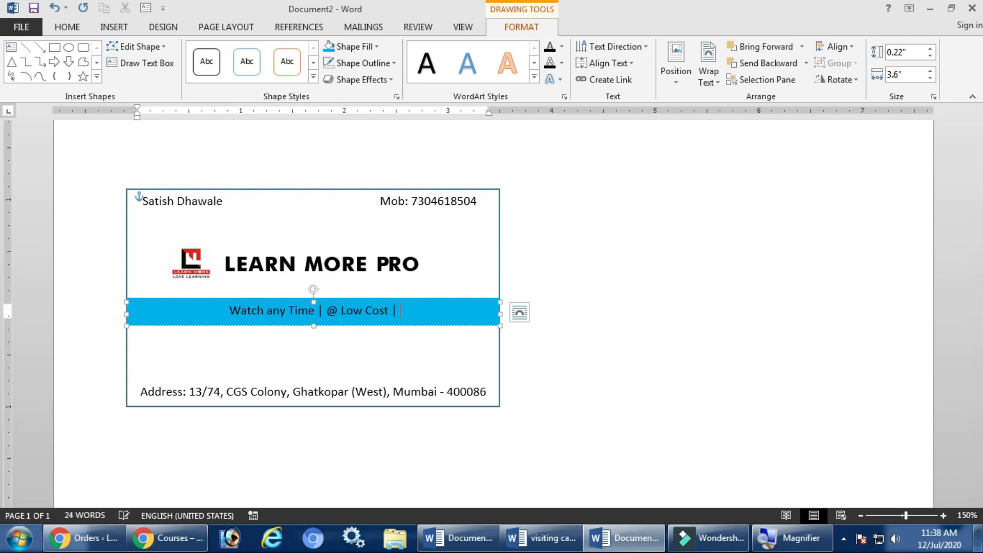
{"action": "type", "text": "Course"}
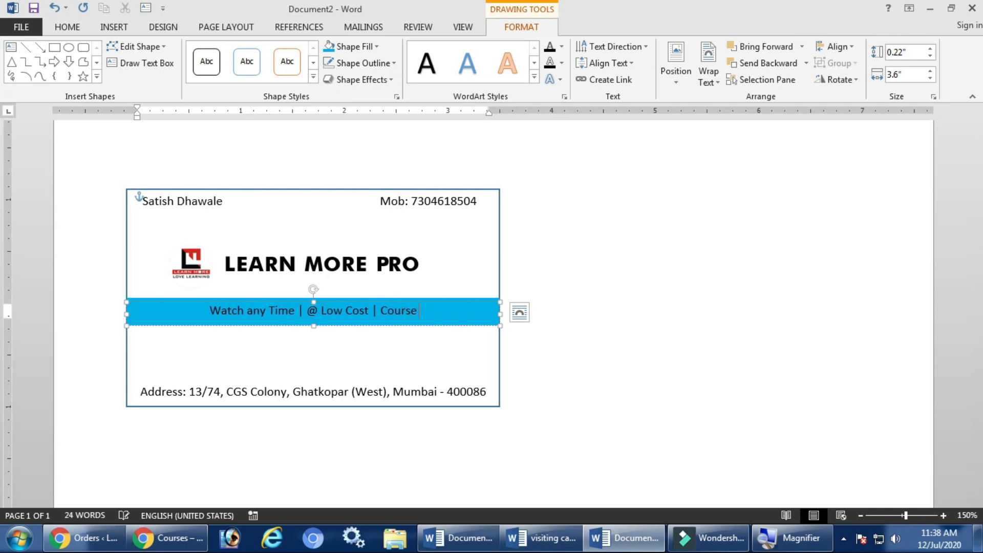
{"action": "type", "text": " Completion Certificate"}
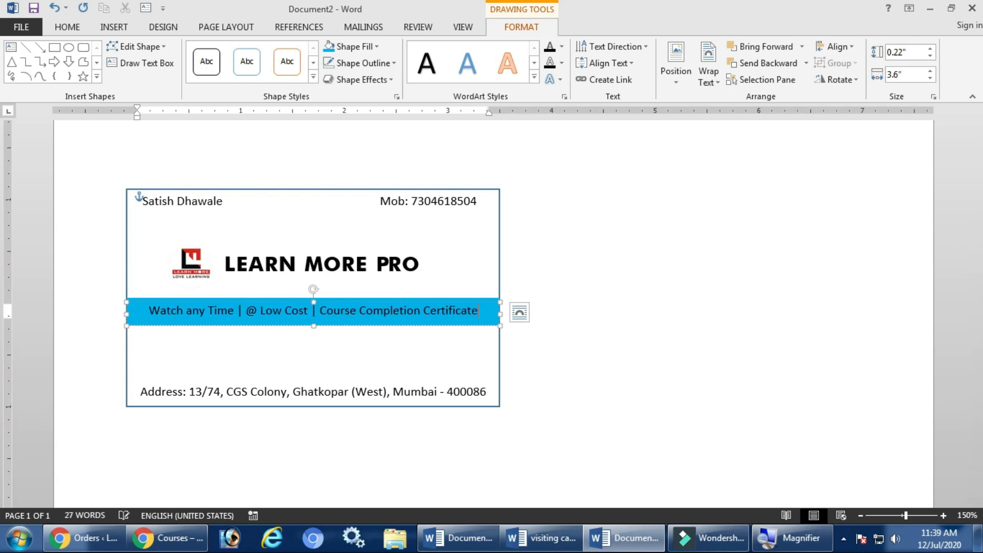
Set the tagline's font colour to White.
{"action": "left_click", "coordinate": [599, 339]}
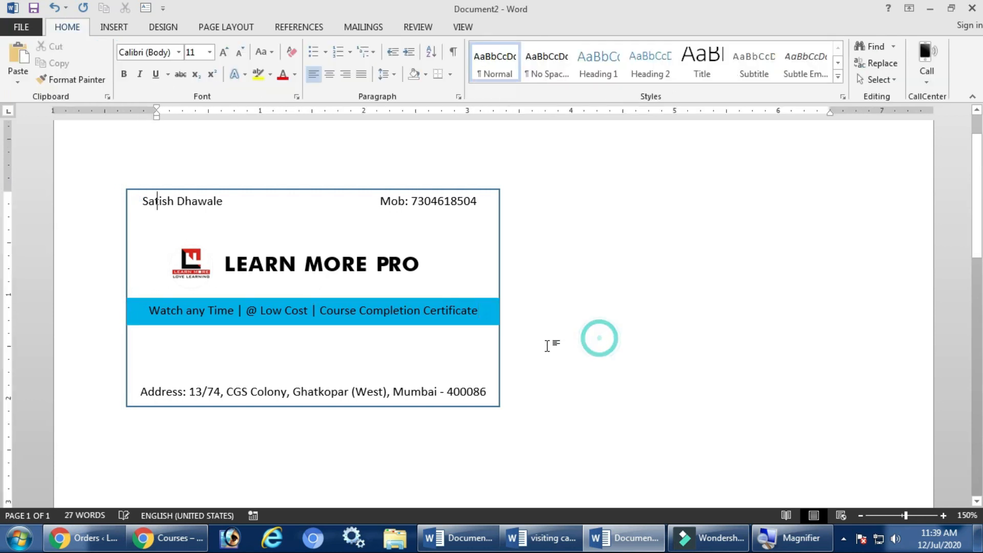
{"action": "left_click", "coordinate": [395, 306]}
{"action": "key", "text": "ctrl+a"}
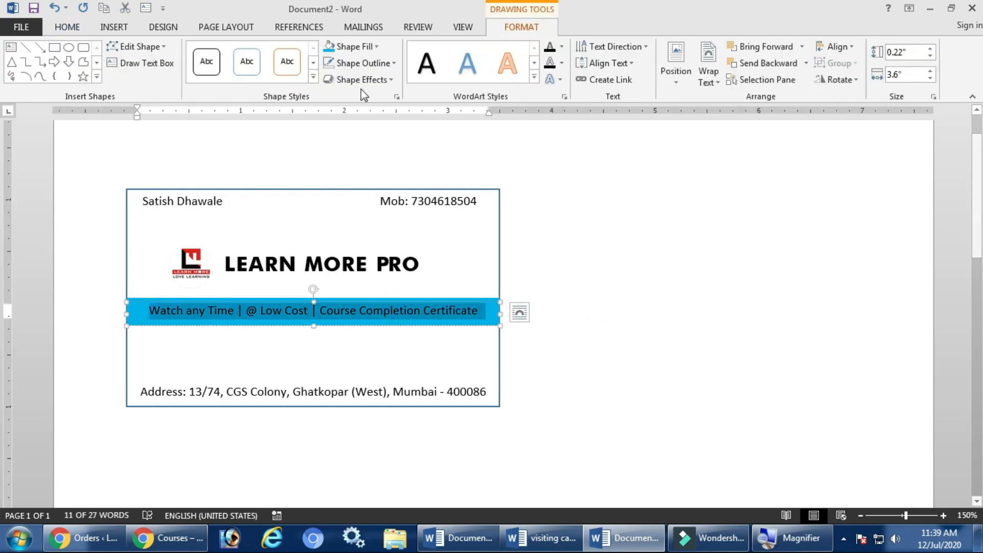
{"action": "left_click", "coordinate": [79, 29]}
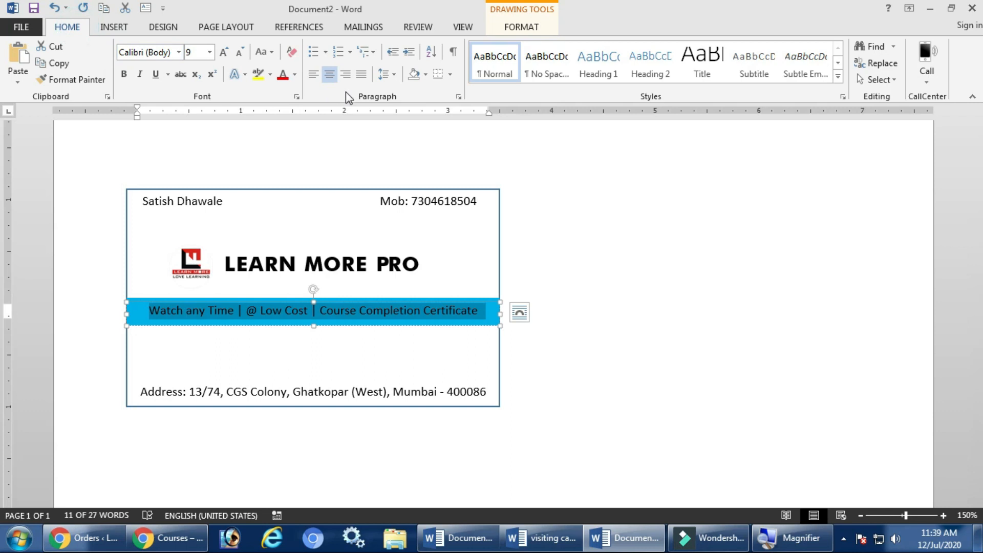
{"action": "left_click", "coordinate": [295, 76]}
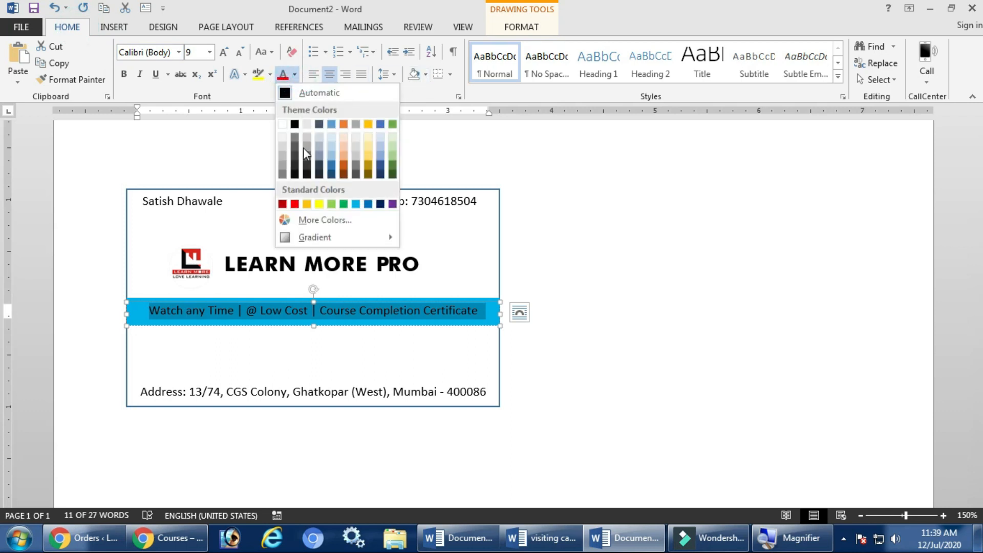
{"action": "left_click", "coordinate": [281, 123]}
{"action": "left_click", "coordinate": [625, 288]}
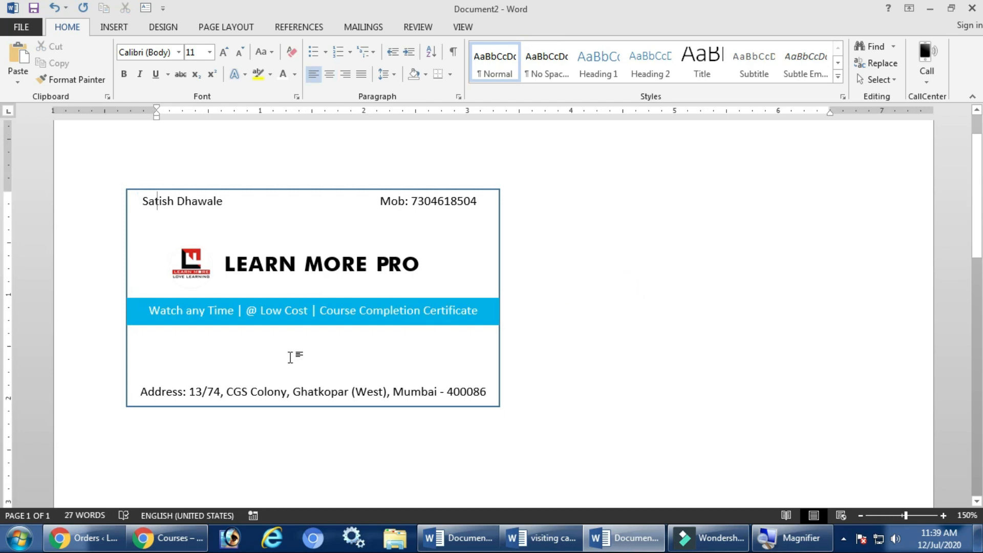
{"action": "left_click", "coordinate": [329, 385]}
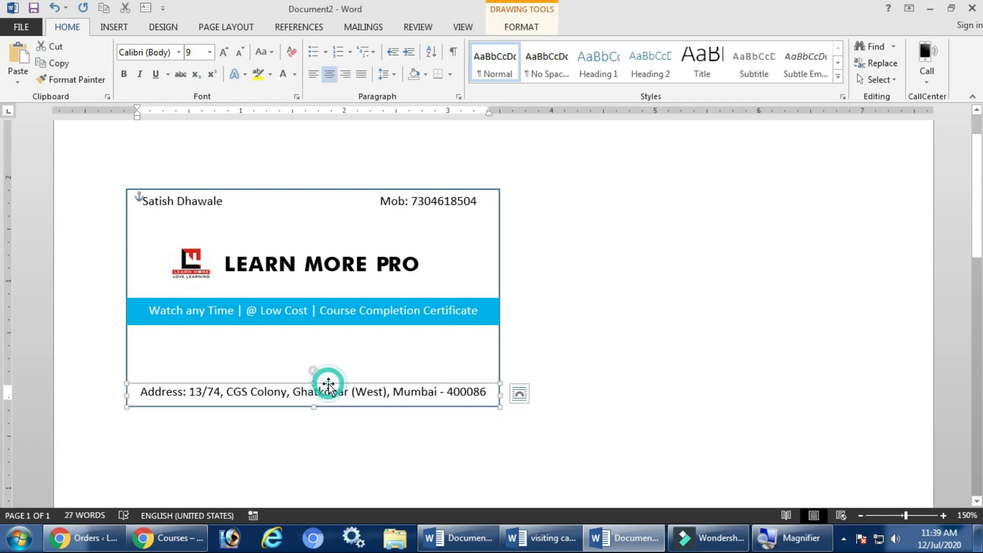
{"action": "key", "text": "ctrl+d"}
{"action": "left_click_drag", "start_coordinate": [343, 405], "coordinate": [323, 329]}
{"action": "left_click", "coordinate": [333, 351]}
{"action": "key", "text": "ctrl+a"}
{"action": "type", "text": "www"}
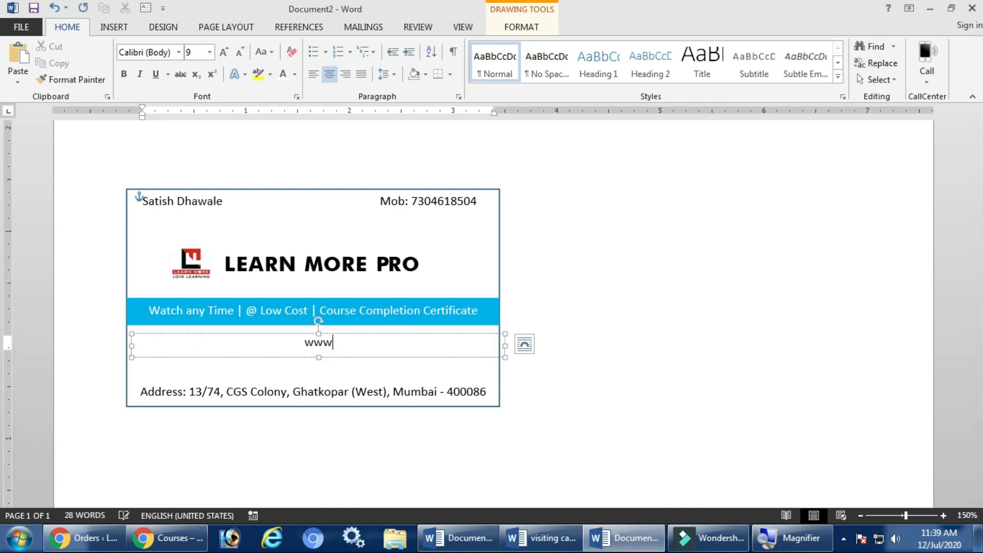
{"action": "type", "text": ".learnmorepro.com"}
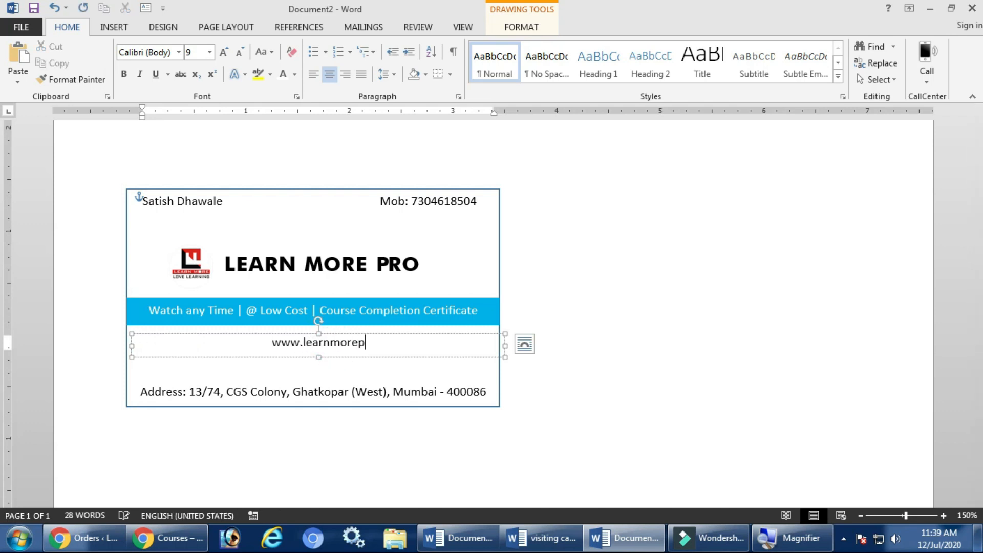
{"action": "left_click", "coordinate": [330, 387]}
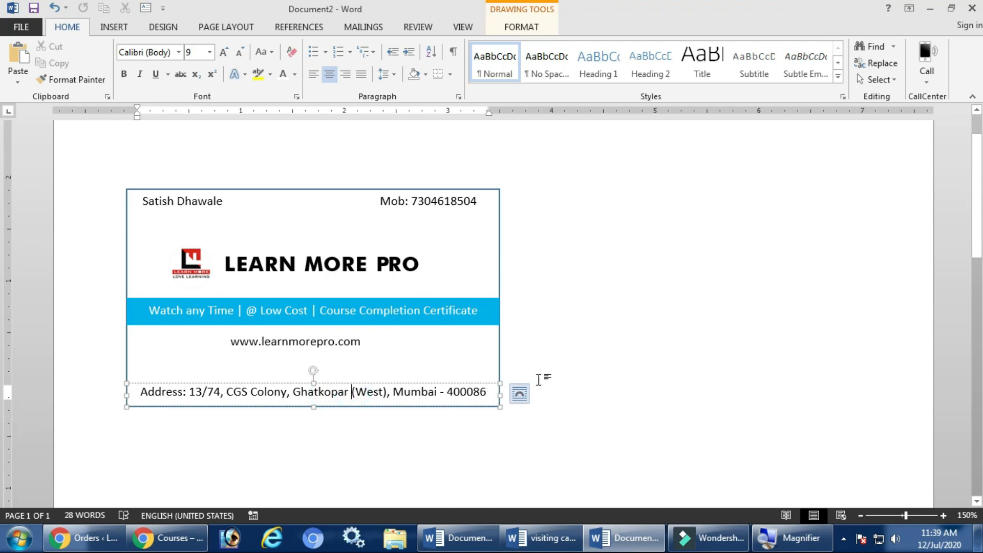
{"action": "left_click", "coordinate": [549, 374]}
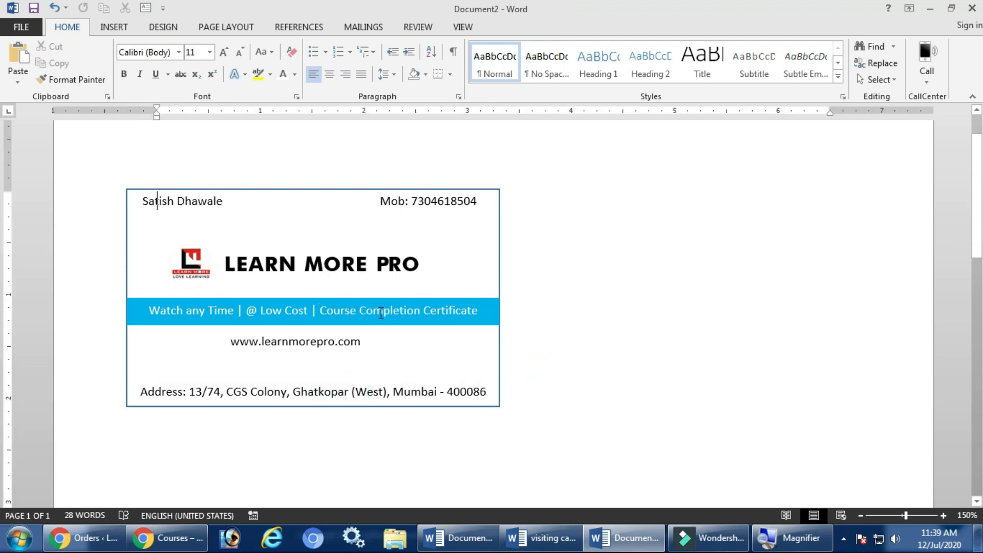
{"action": "left_click", "coordinate": [114, 27]}
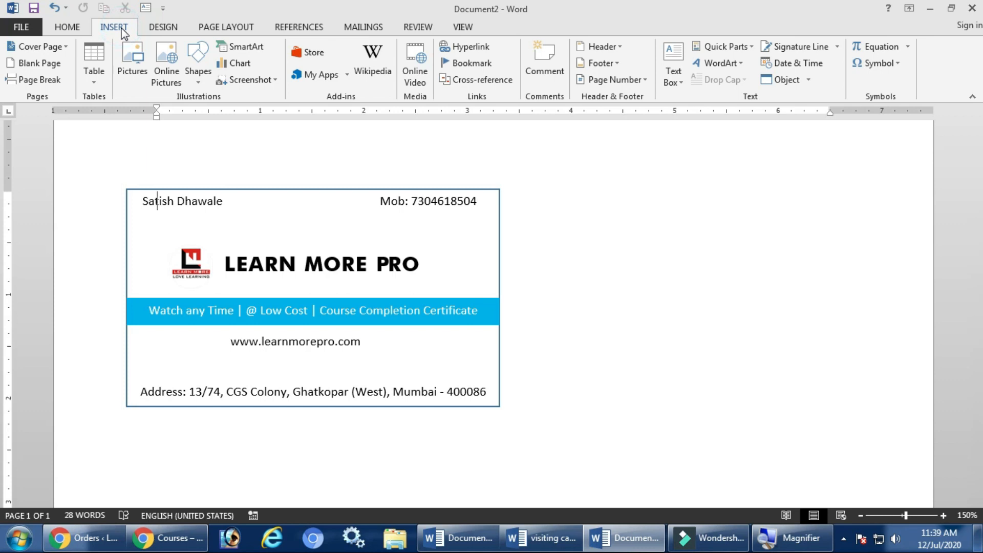
Draw a straight divider line across the card above the address and nudge it down slightly.
{"action": "left_click", "coordinate": [191, 78]}
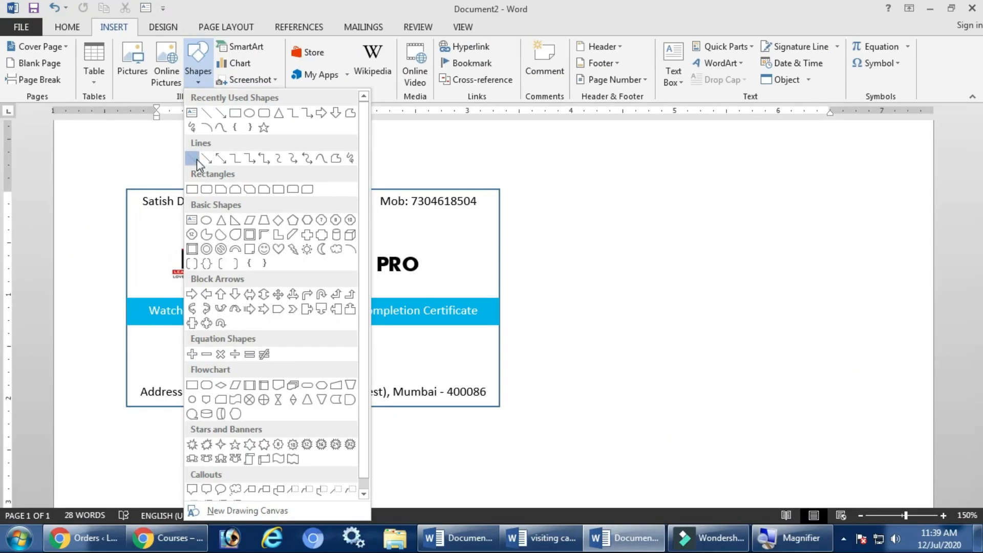
{"action": "left_click", "coordinate": [197, 160]}
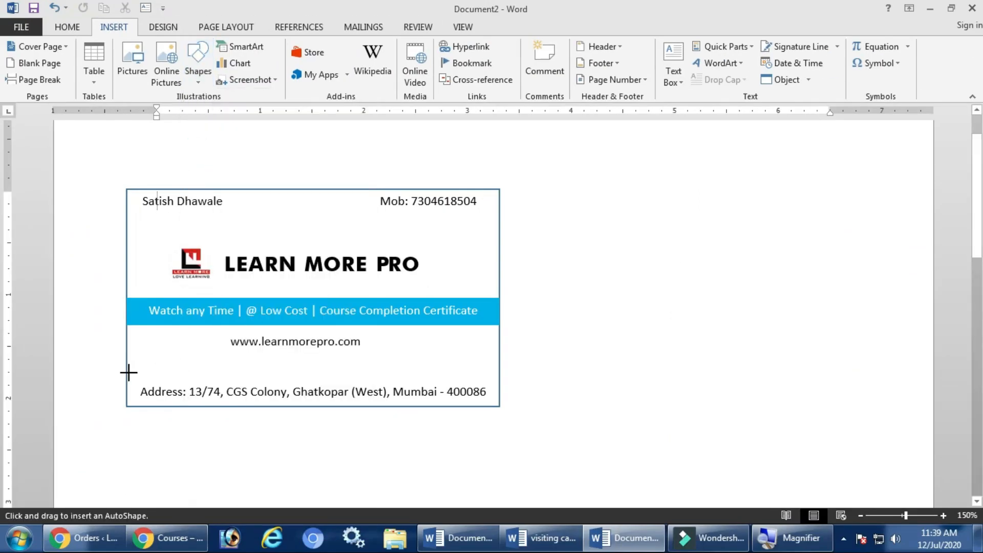
{"action": "left_click_drag", "start_coordinate": [126, 373], "coordinate": [499, 374]}
{"action": "key", "text": "ctrl+Down"}
{"action": "key", "text": "ctrl+Down"}
{"action": "key", "text": "ctrl+Down"}
{"action": "key", "text": "ctrl+Down"}
{"action": "key", "text": "ctrl+Down"}
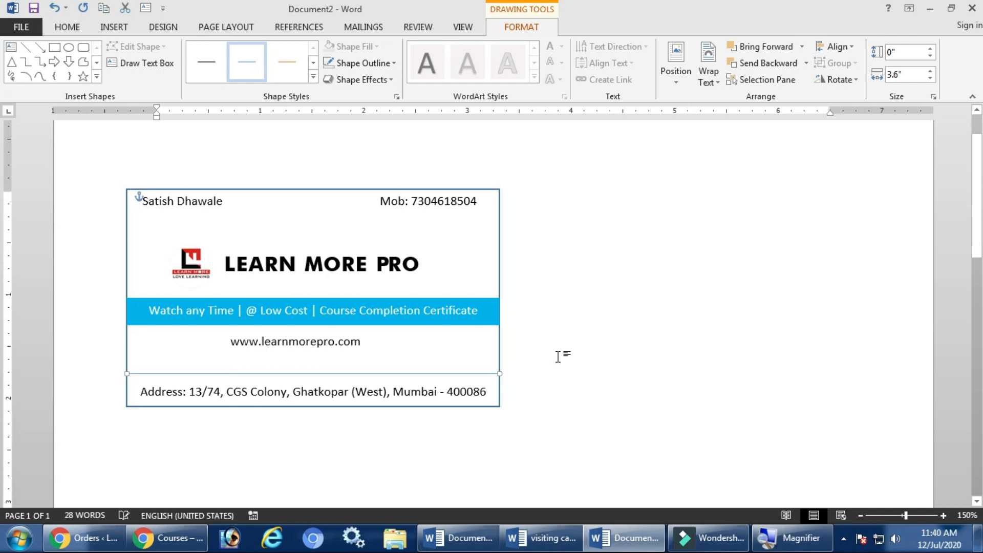
{"action": "key", "text": "ctrl+Down"}
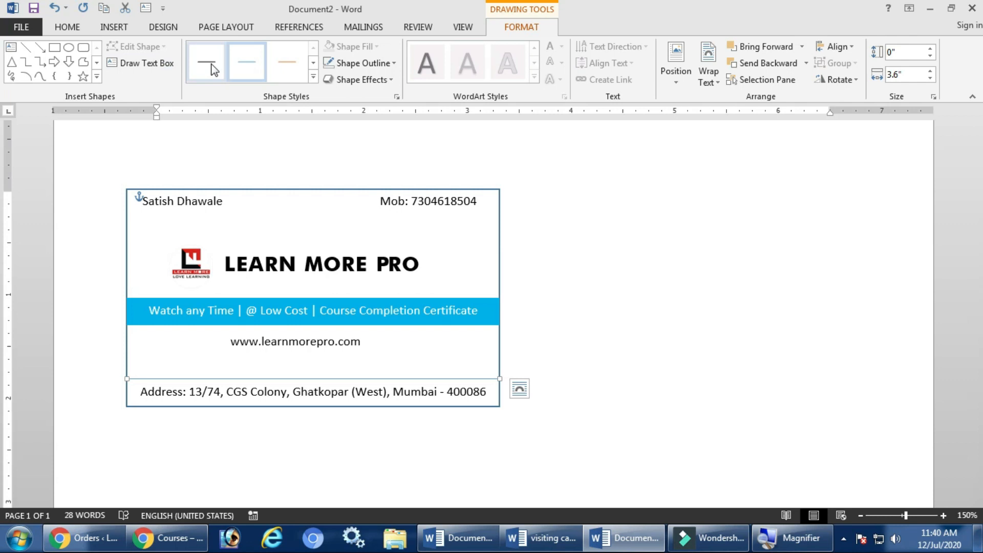
{"action": "left_click", "coordinate": [386, 63]}
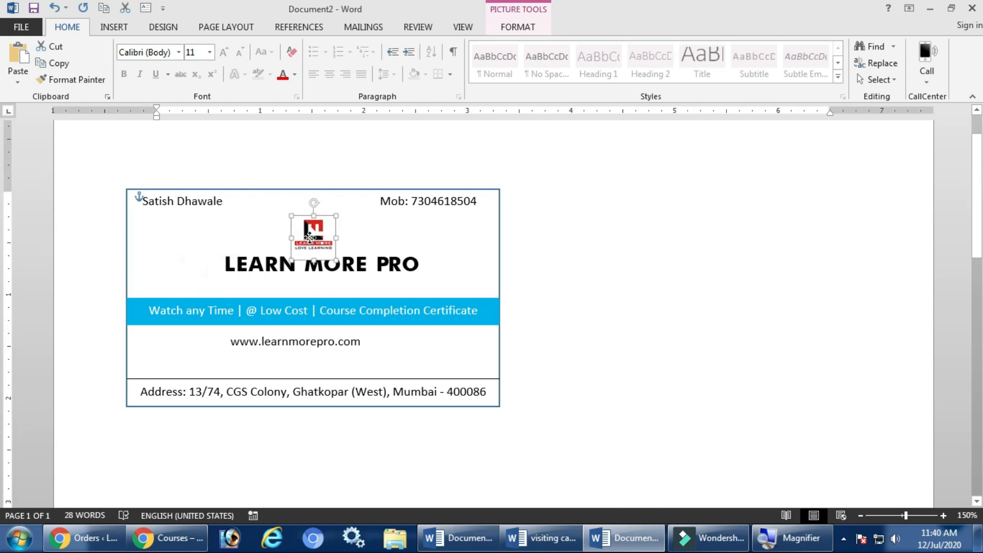
Shift-select the LEARN MORE PRO box, logo, cyan band, address and website boxes together.
{"action": "left_click", "coordinate": [355, 267]}
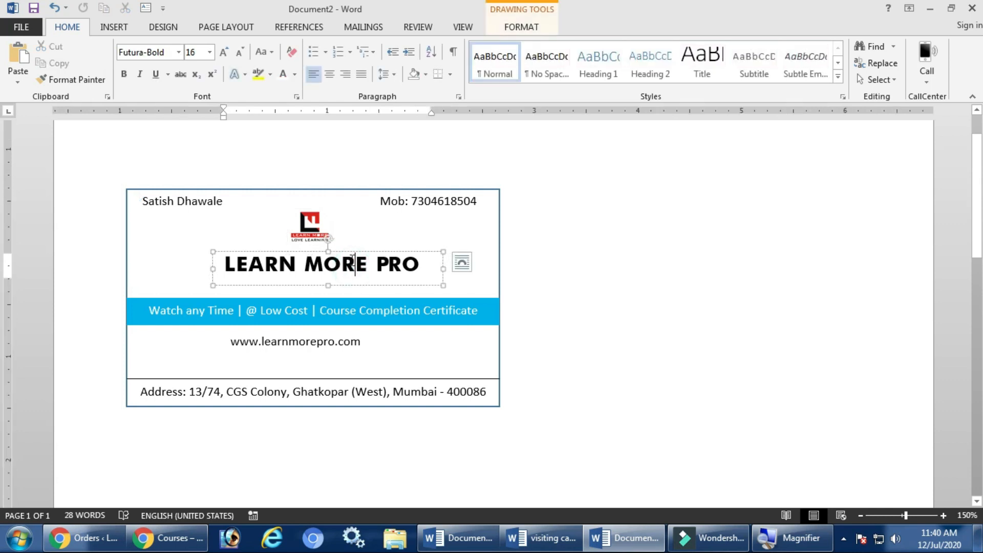
{"action": "left_click", "coordinate": [351, 252]}
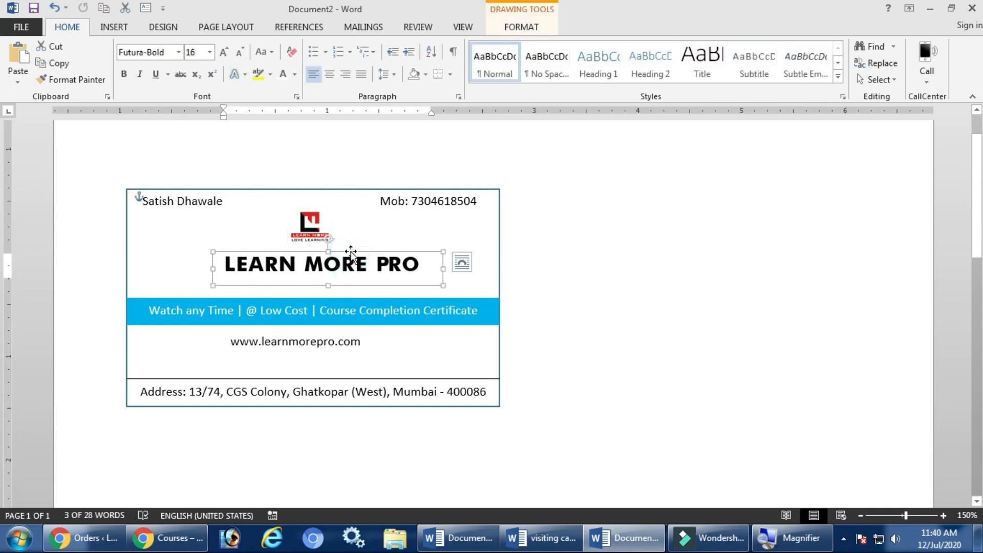
{"action": "left_click", "coordinate": [308, 238], "text": "shift"}
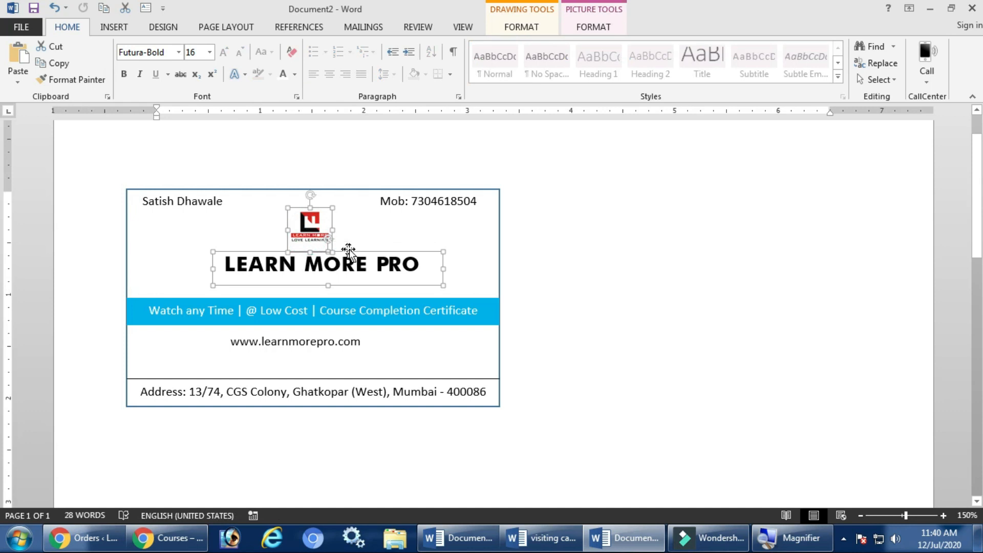
{"action": "left_click", "coordinate": [547, 272]}
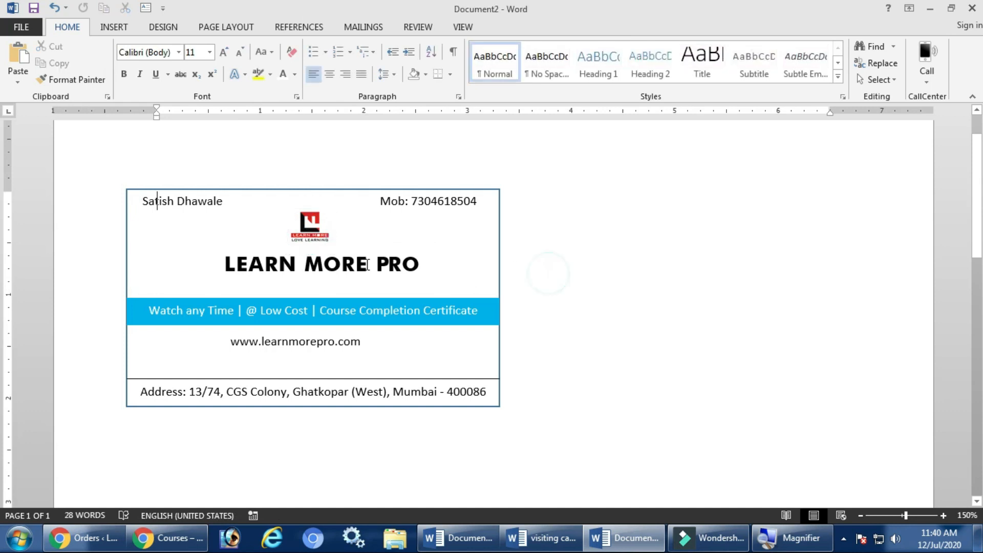
{"action": "left_click", "coordinate": [362, 262]}
{"action": "left_click", "coordinate": [360, 253]}
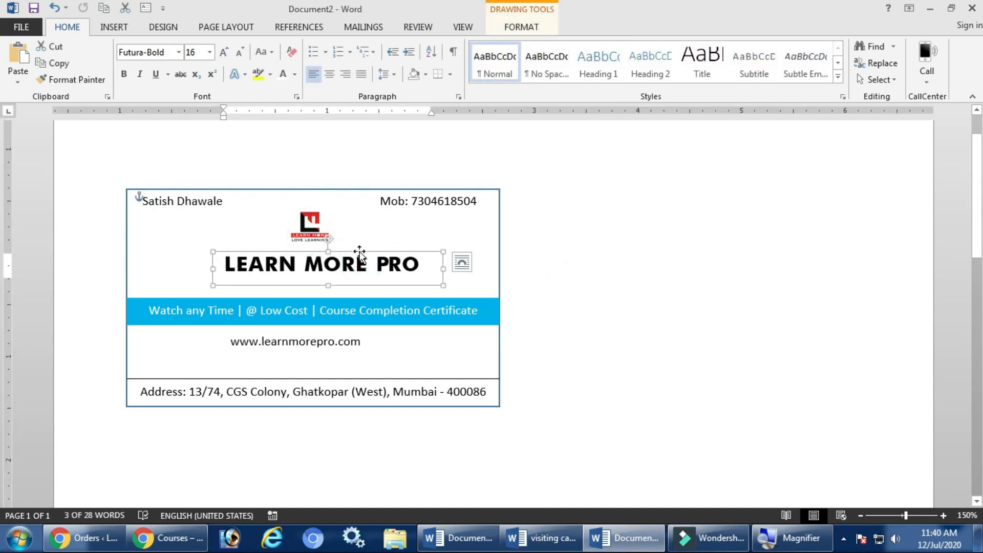
{"action": "left_click", "coordinate": [318, 230], "text": "shift"}
{"action": "left_click", "coordinate": [346, 305], "text": "shift"}
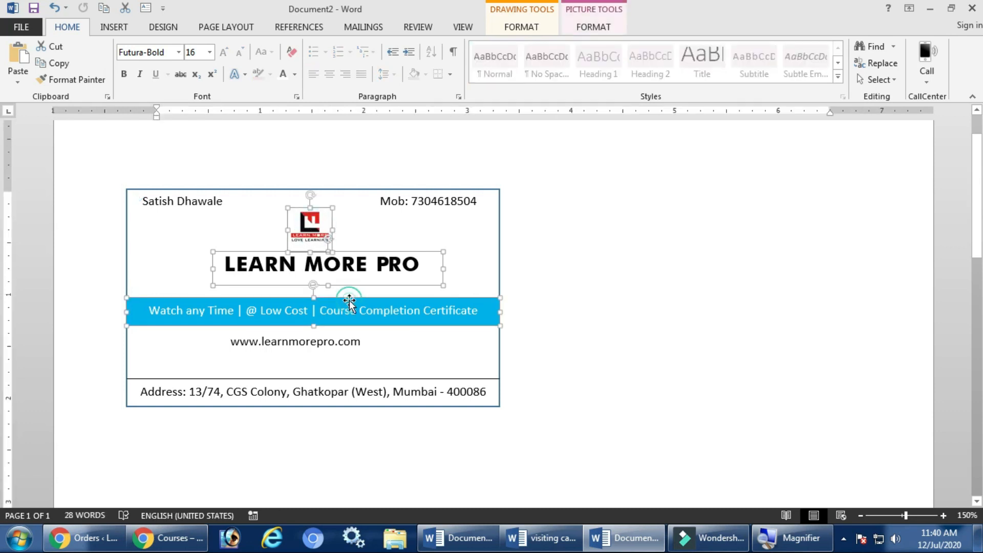
{"action": "left_click", "coordinate": [336, 391], "text": "shift"}
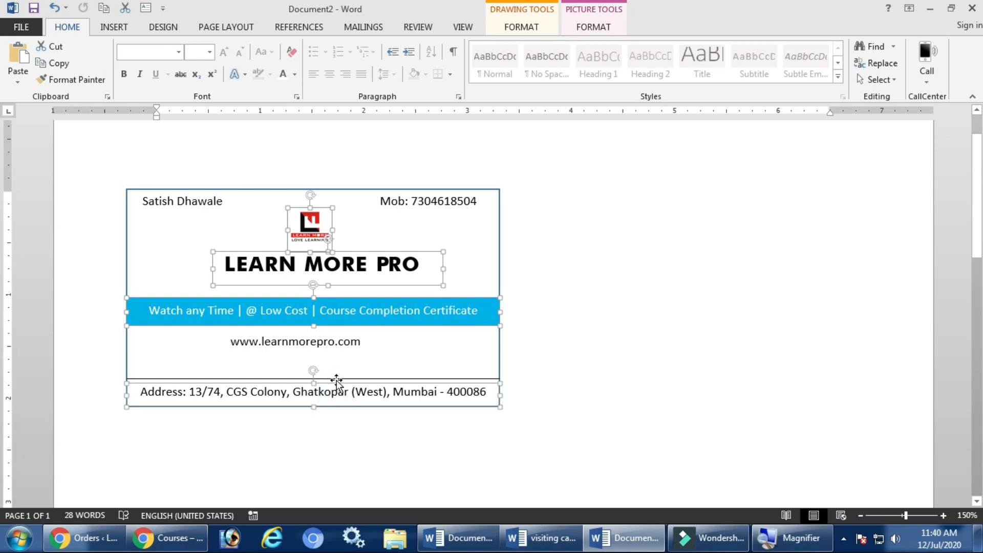
{"action": "left_click", "coordinate": [331, 348], "text": "shift"}
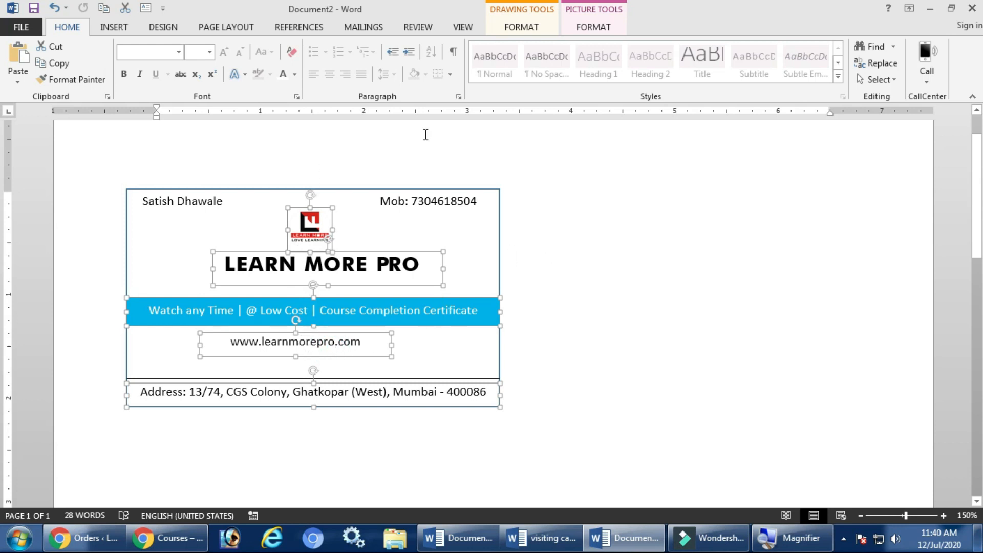
Centre the selected objects from Drawing Tools Format, then shift the mobile number box slightly right.
{"action": "left_click", "coordinate": [522, 28]}
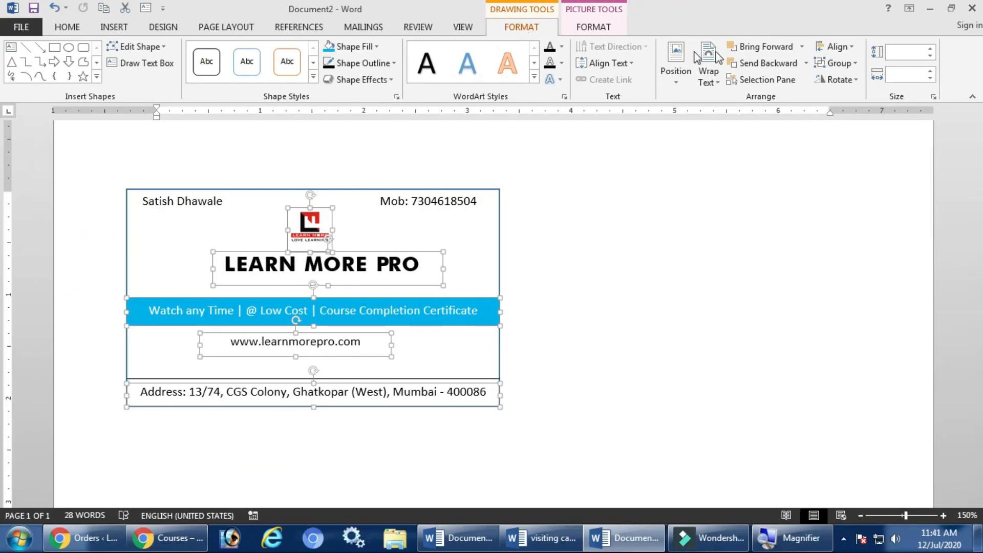
{"action": "key", "text": "ctrl+z"}
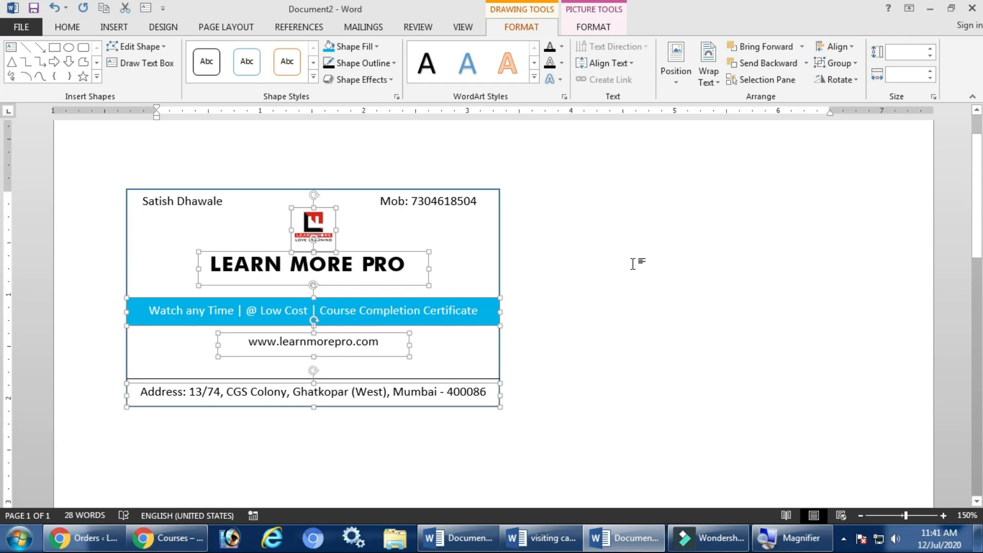
{"action": "left_click", "coordinate": [633, 264]}
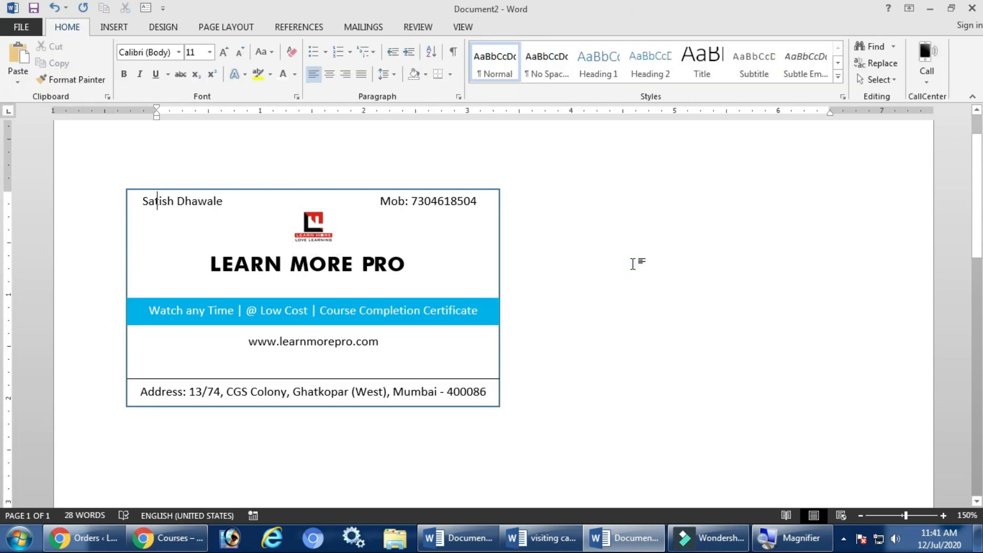
{"action": "left_click", "coordinate": [464, 201]}
{"action": "left_click_drag", "start_coordinate": [473, 221], "coordinate": [500, 202]}
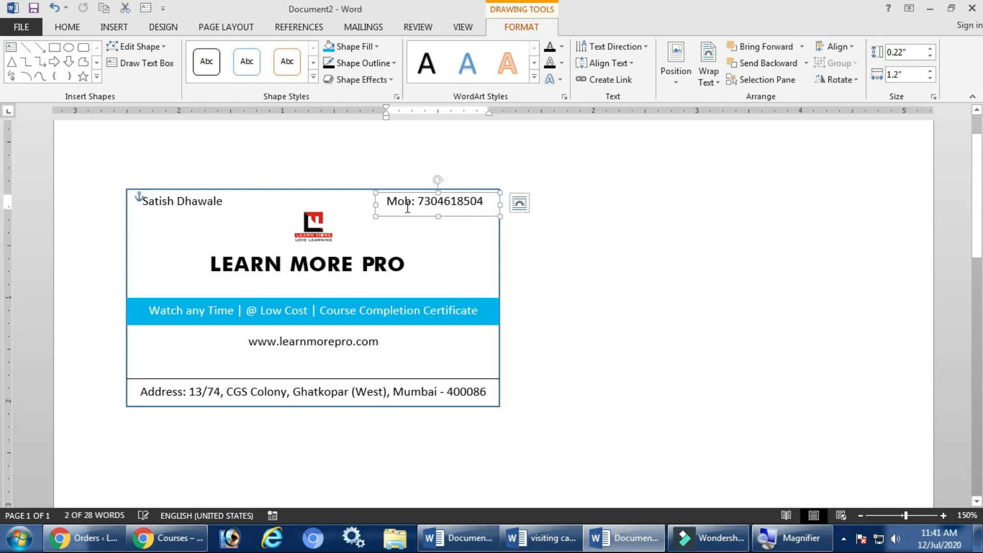
Move the mobile number box further right, leaving its fill unchanged.
{"action": "left_click", "coordinate": [528, 230]}
{"action": "left_click", "coordinate": [480, 200]}
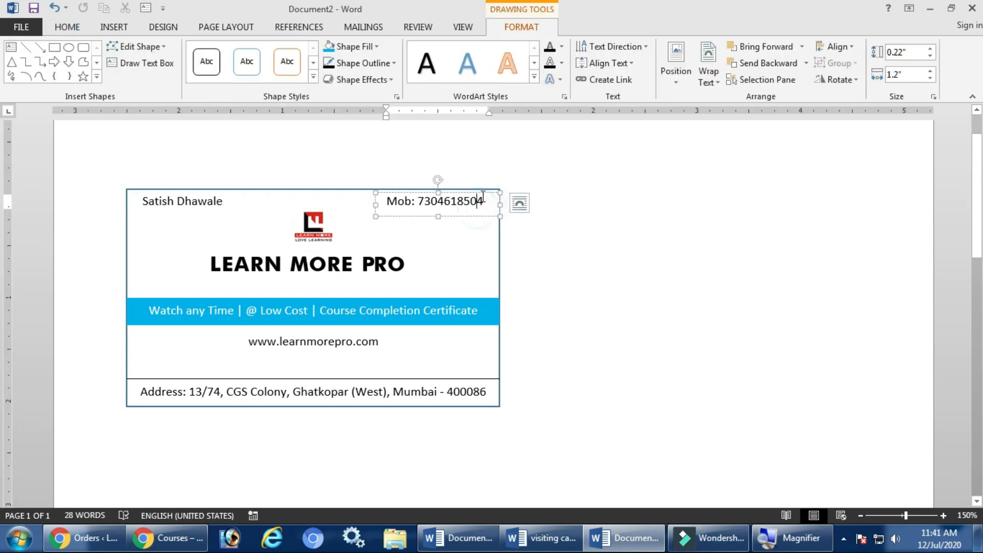
{"action": "left_click_drag", "start_coordinate": [481, 194], "coordinate": [488, 194]}
{"action": "left_click", "coordinate": [563, 221]}
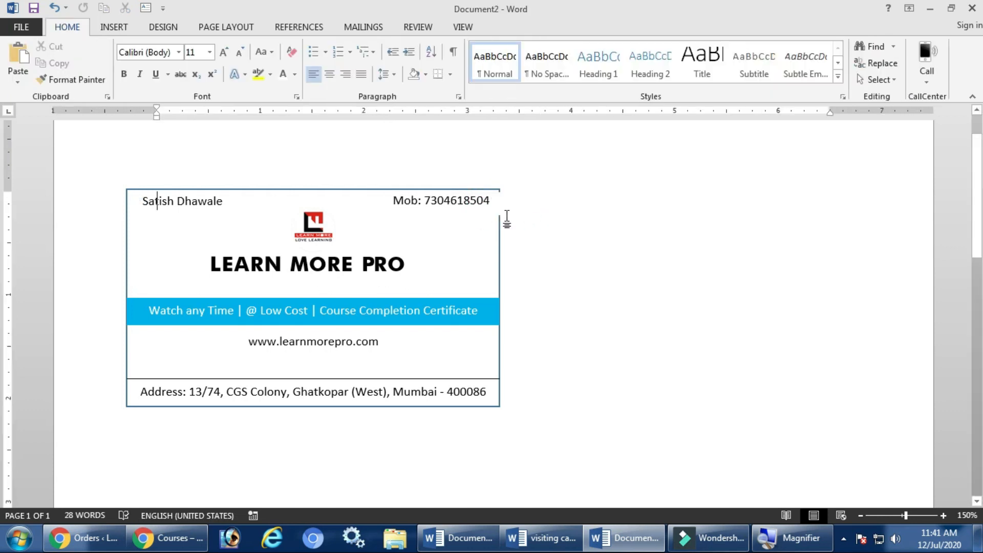
{"action": "left_click", "coordinate": [489, 215]}
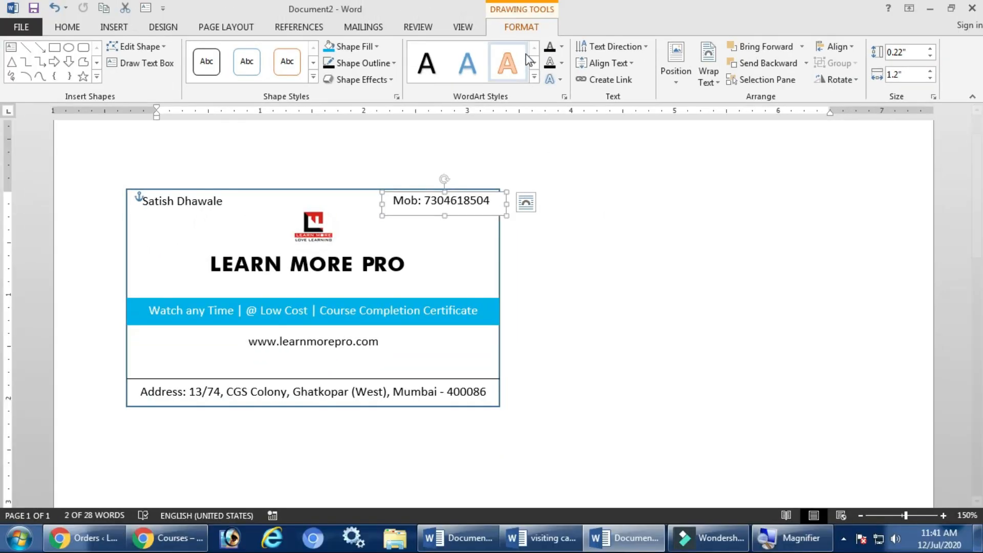
{"action": "left_click", "coordinate": [376, 46]}
{"action": "left_click", "coordinate": [622, 259]}
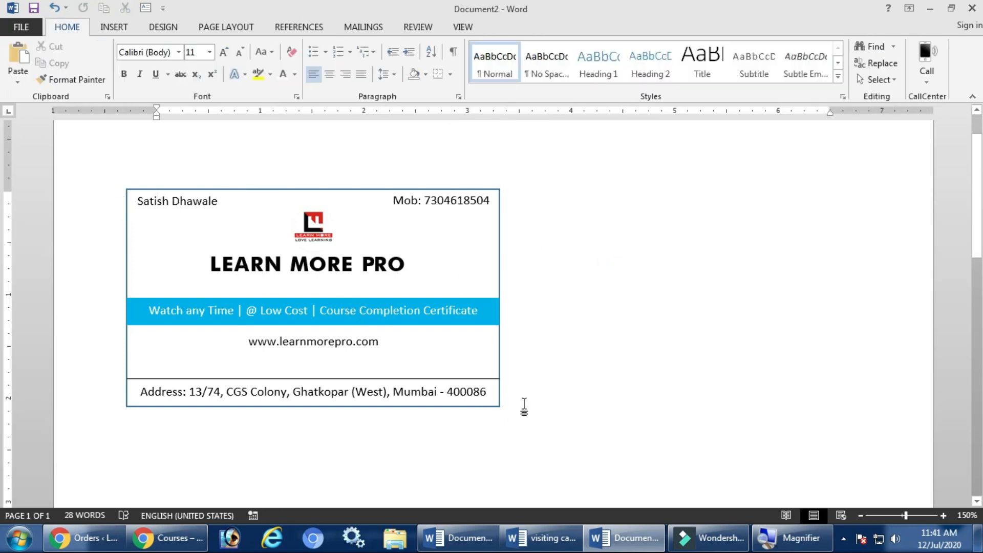
Lower the LEARN MORE PRO title slightly and enlarge the logo by its corner handle.
{"action": "left_click", "coordinate": [380, 392]}
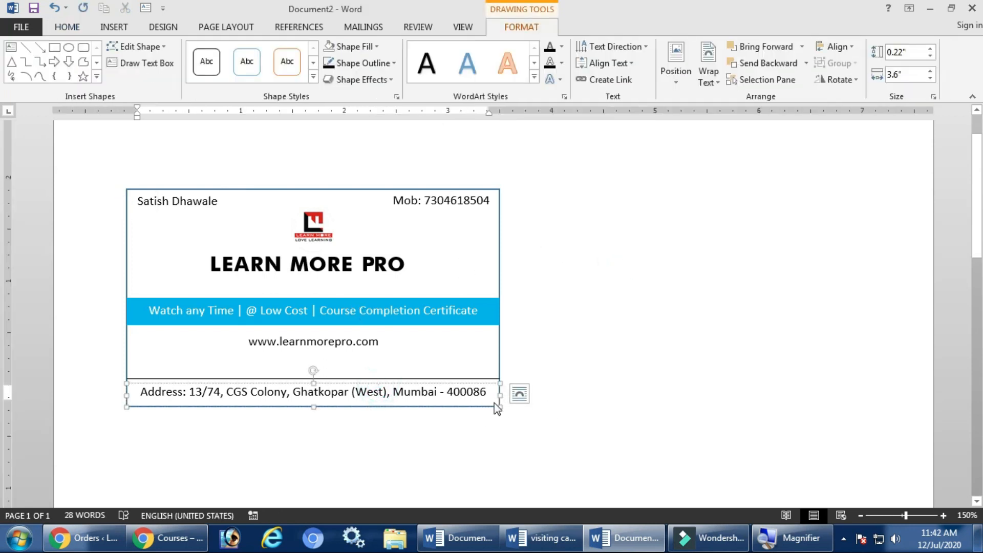
{"action": "left_click", "coordinate": [598, 355]}
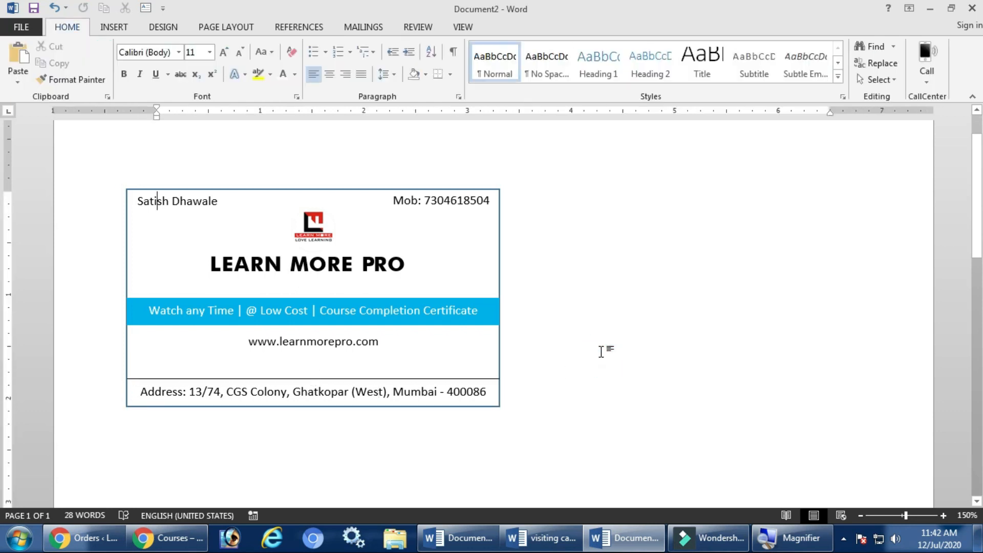
{"action": "left_click", "coordinate": [307, 266]}
{"action": "left_click_drag", "start_coordinate": [328, 254], "coordinate": [328, 263]}
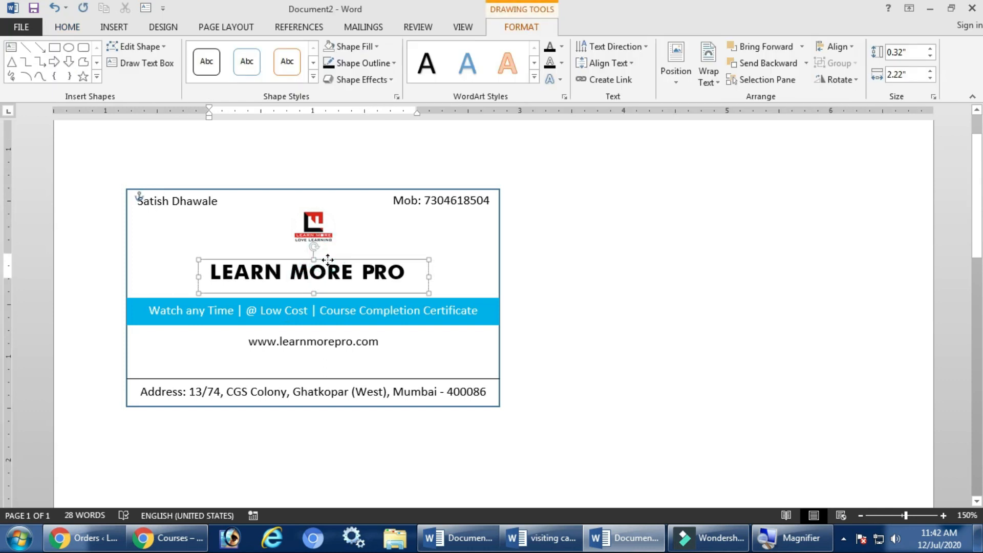
{"action": "left_click", "coordinate": [312, 231]}
{"action": "left_click_drag", "start_coordinate": [291, 207], "coordinate": [303, 232]}
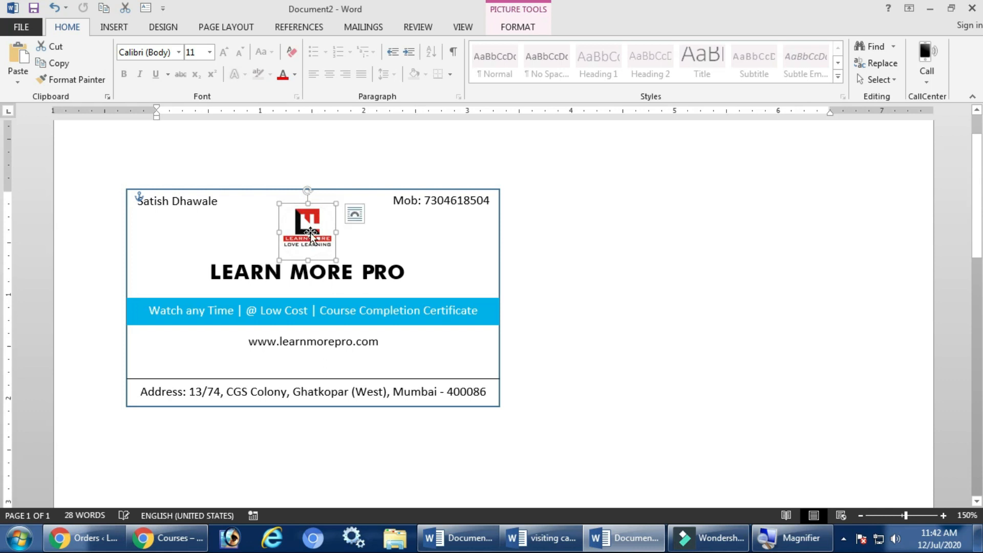
{"action": "left_click", "coordinate": [554, 276]}
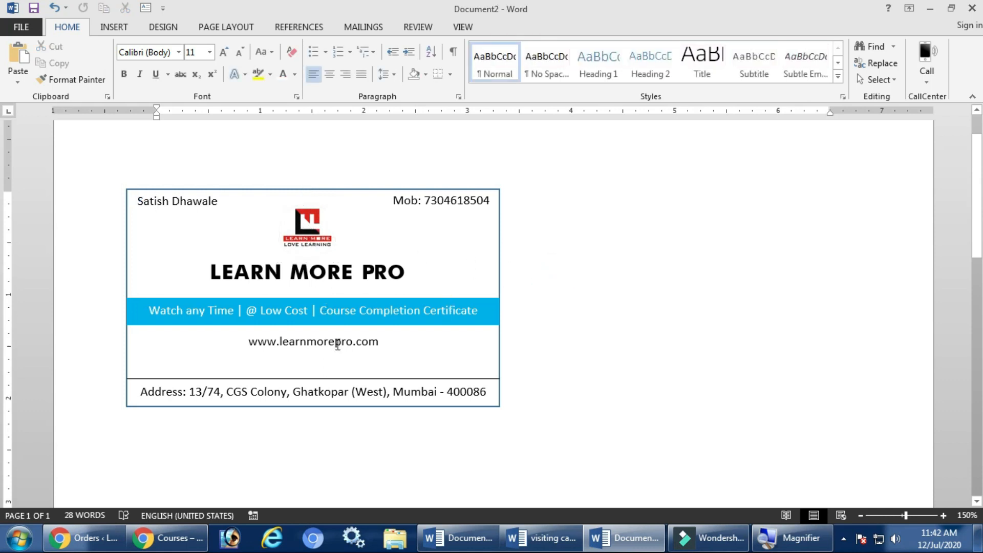
Remove the blue border from the card rectangle with No Outline.
{"action": "left_click", "coordinate": [500, 263]}
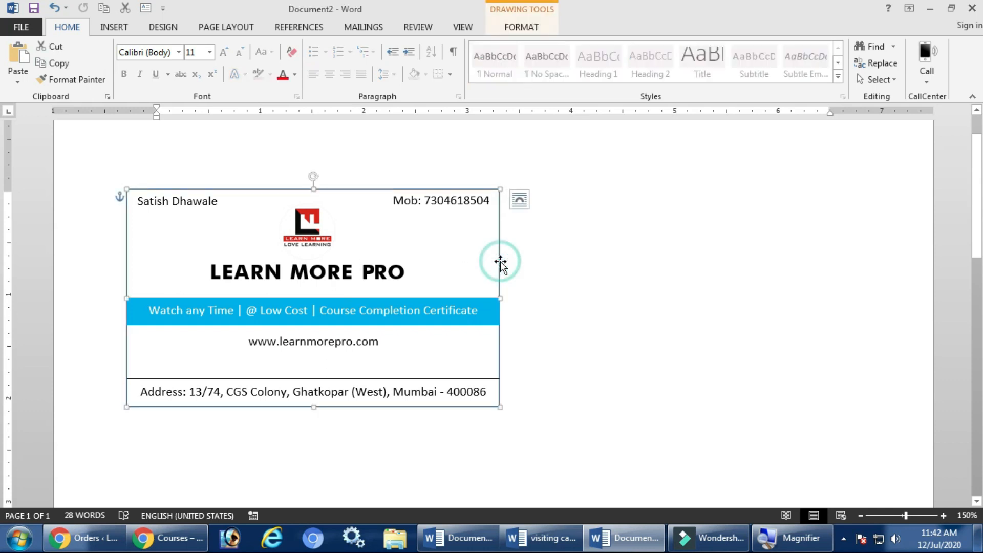
{"action": "left_click", "coordinate": [518, 29]}
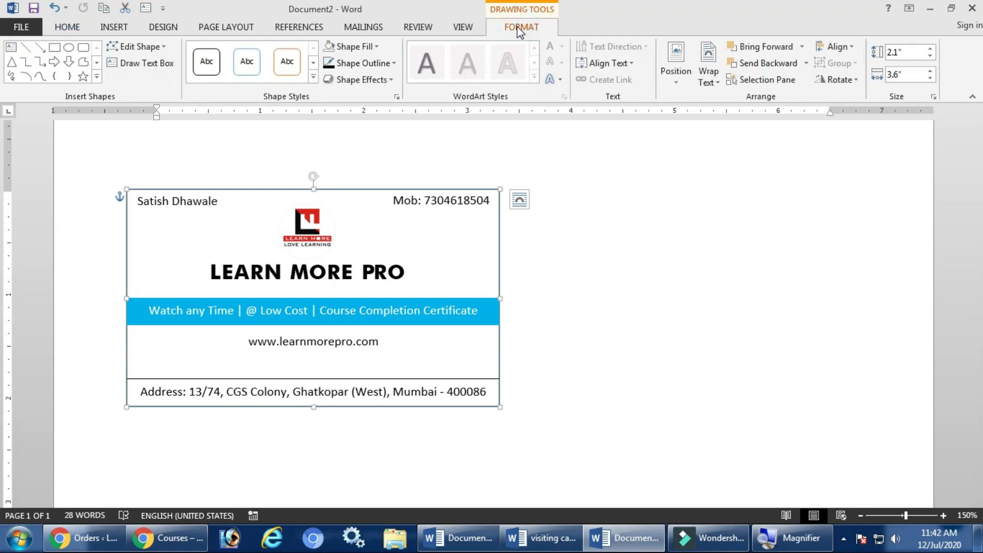
{"action": "left_click", "coordinate": [376, 62]}
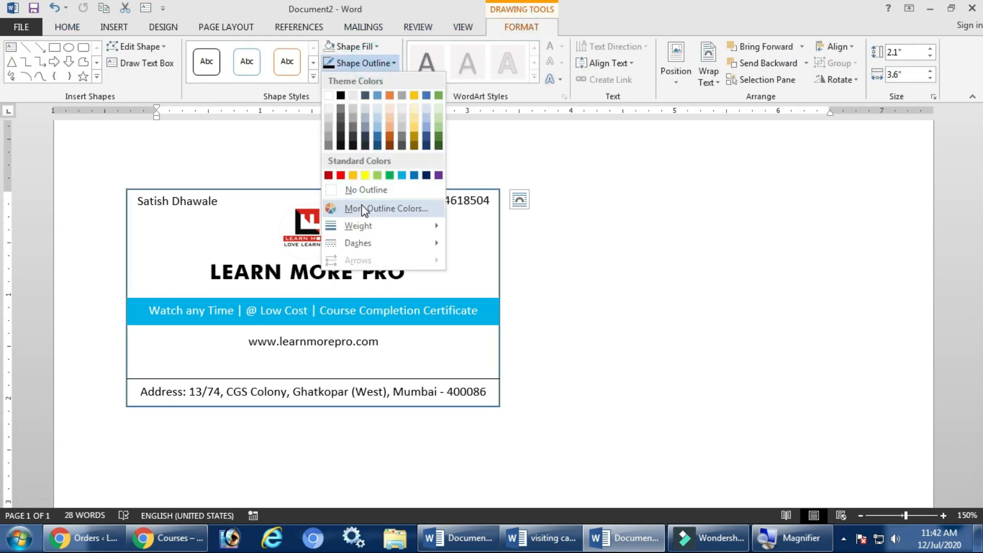
{"action": "left_click", "coordinate": [359, 190]}
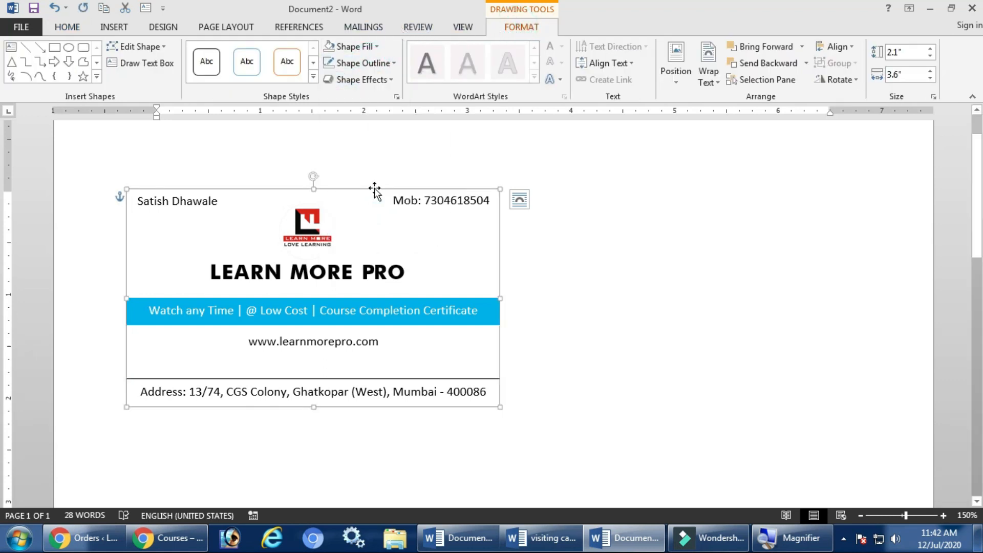
Give the card the centred Outer shadow preset.
{"action": "left_click", "coordinate": [376, 81]}
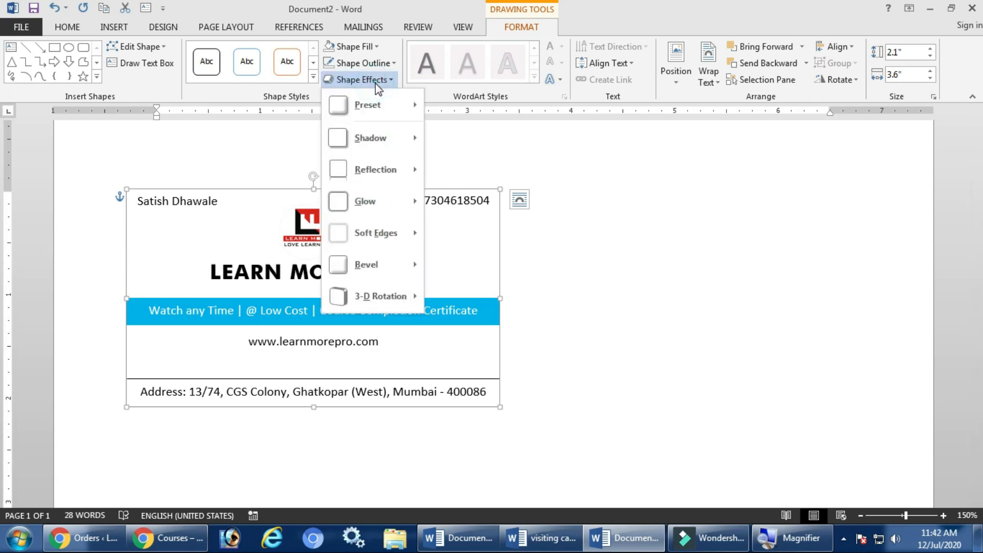
{"action": "mouse_move", "coordinate": [382, 136]}
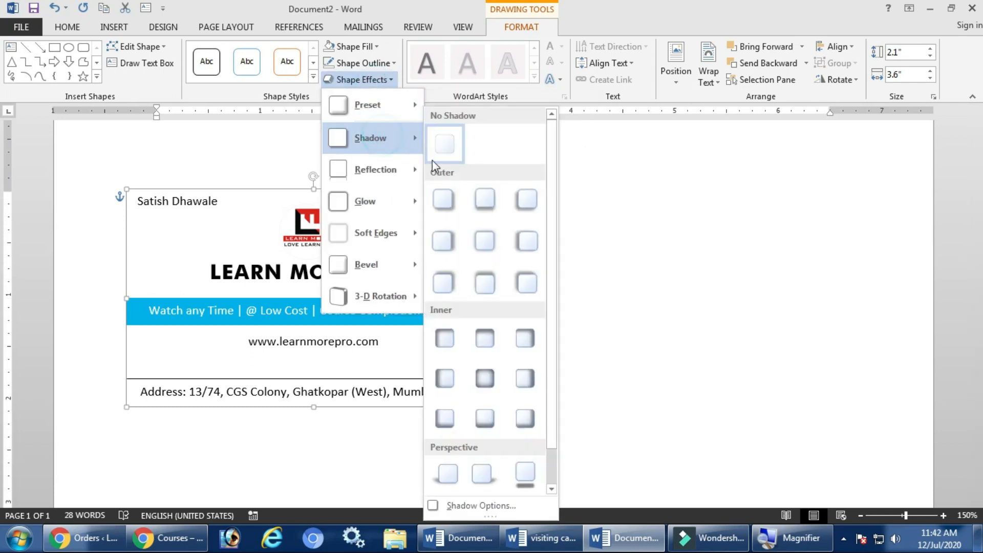
{"action": "left_click", "coordinate": [481, 251]}
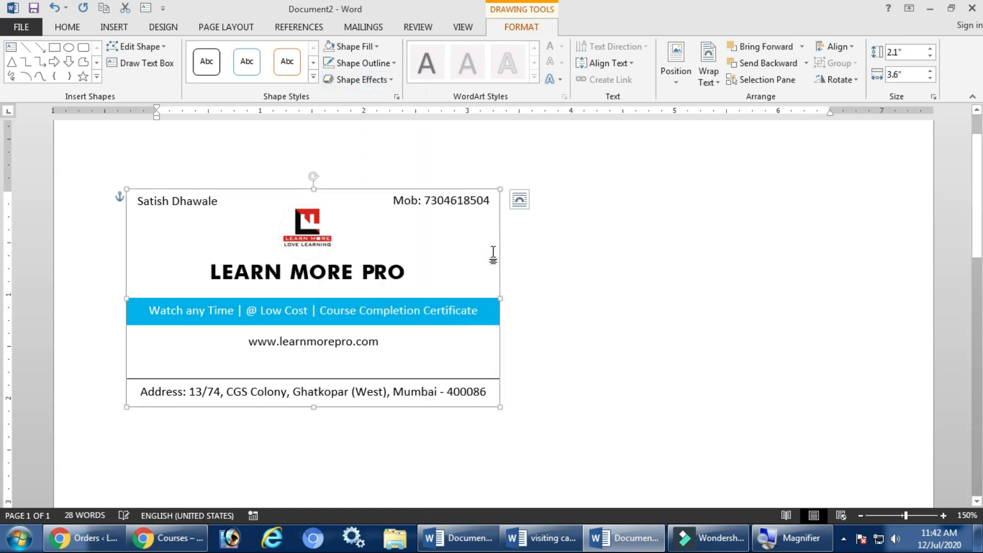